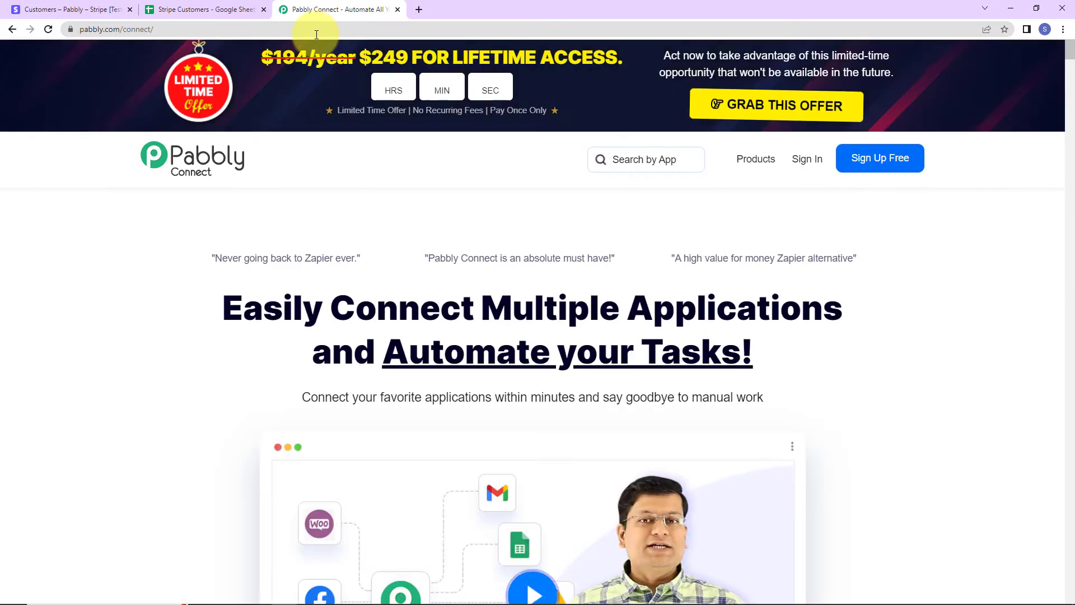
Go from the Pabbly Connect home page to the account sign-in page.
click(808, 162)
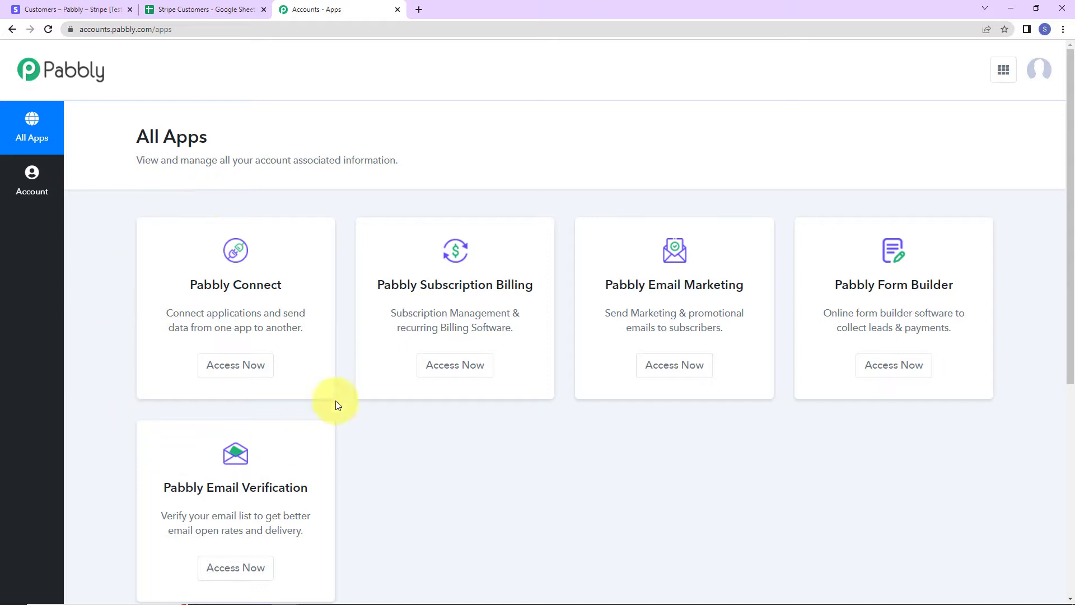
Open Pabbly Connect and create a workflow named 'Add Stripe customers to Google Sheets spreadsheets'.
click(242, 367)
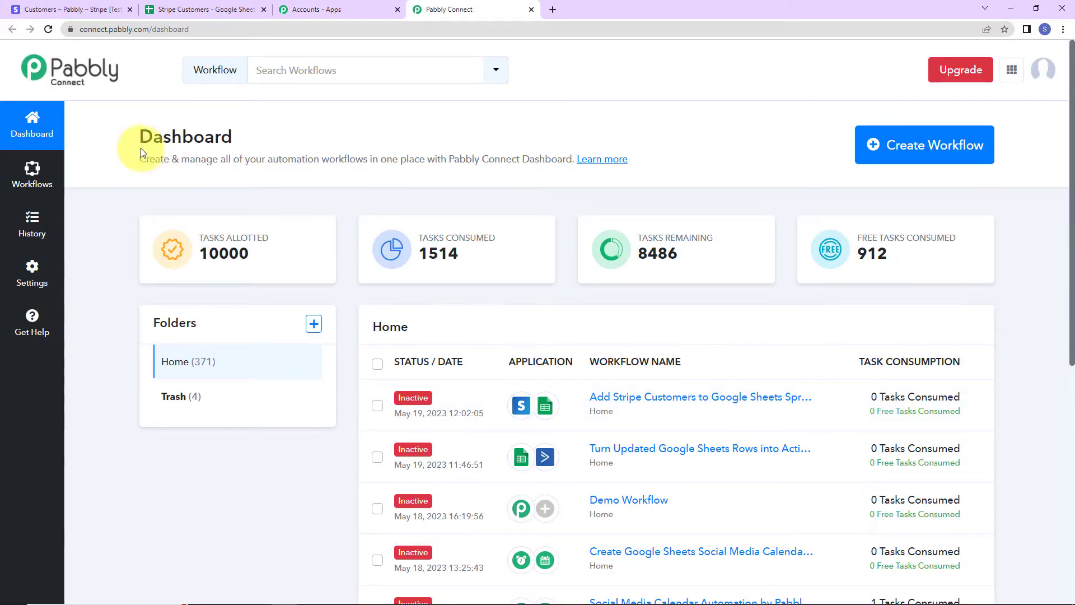
click(928, 168)
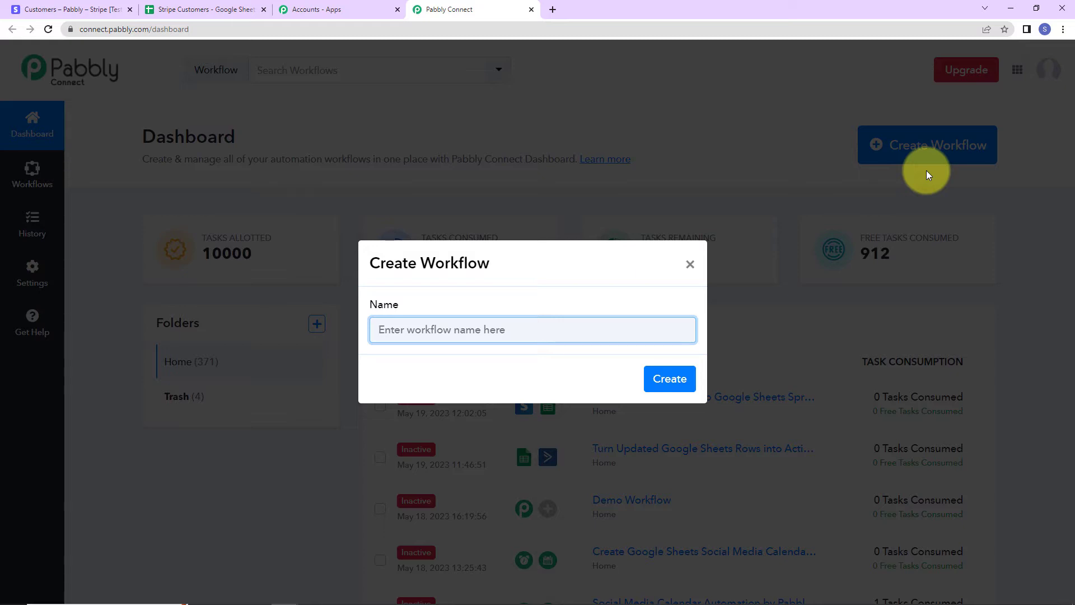
text(Add Stripe customers to Google Sheets spreadsheets)
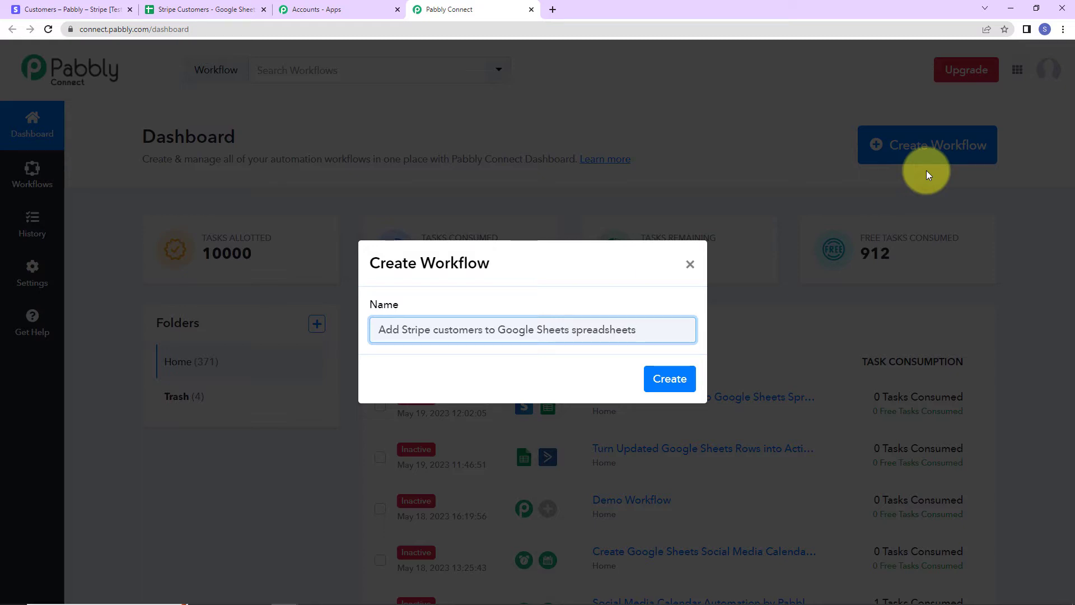
click(669, 377)
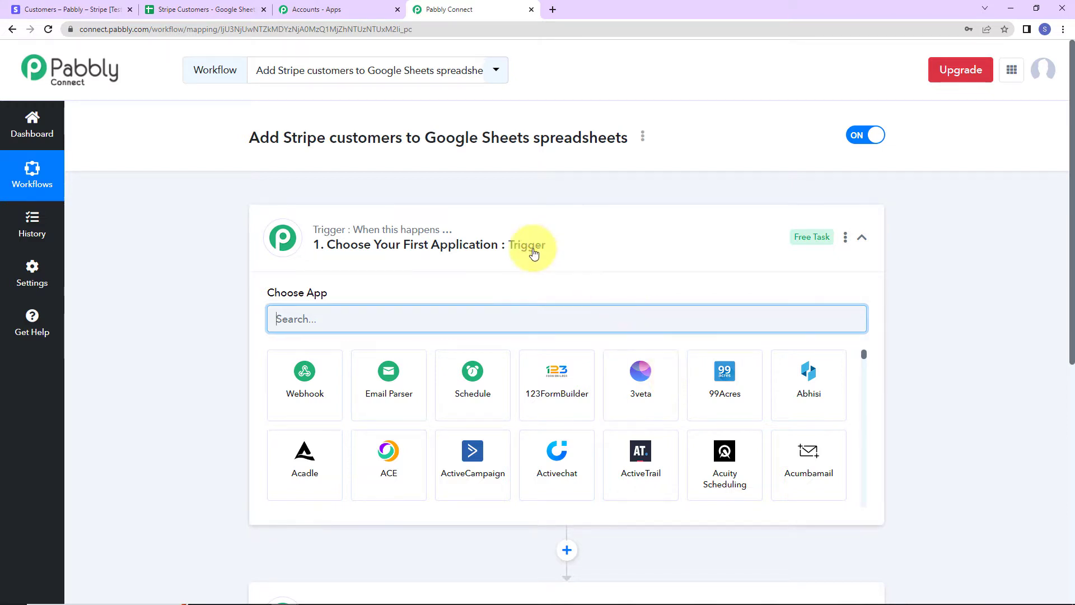
Set Stripe as the trigger app with New Customer as the trigger event.
scroll(529, 249, down, 3)
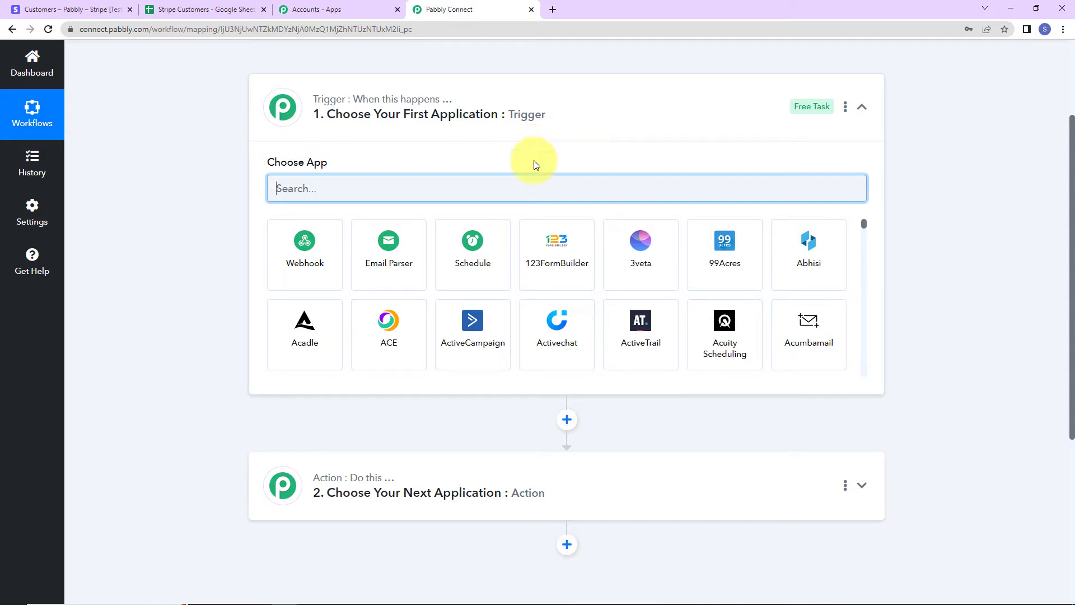
text(stripe)
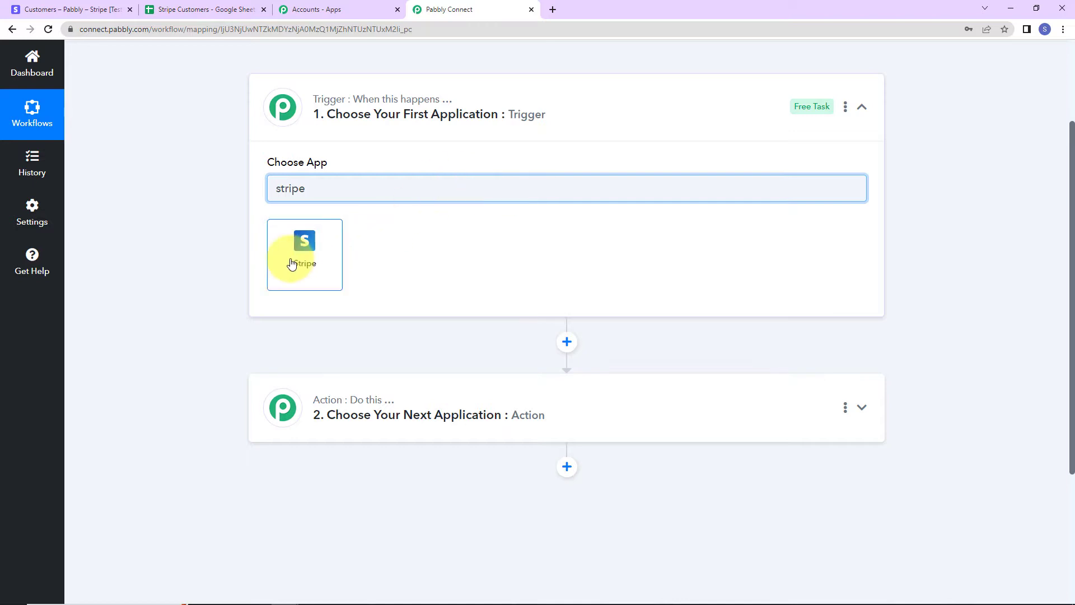
click(291, 263)
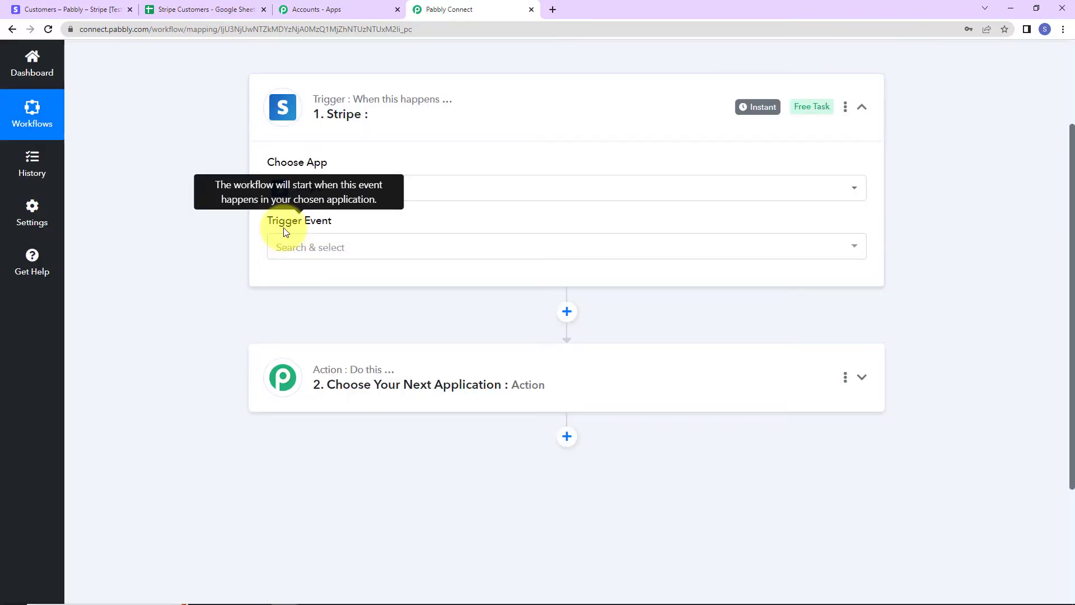
click(283, 261)
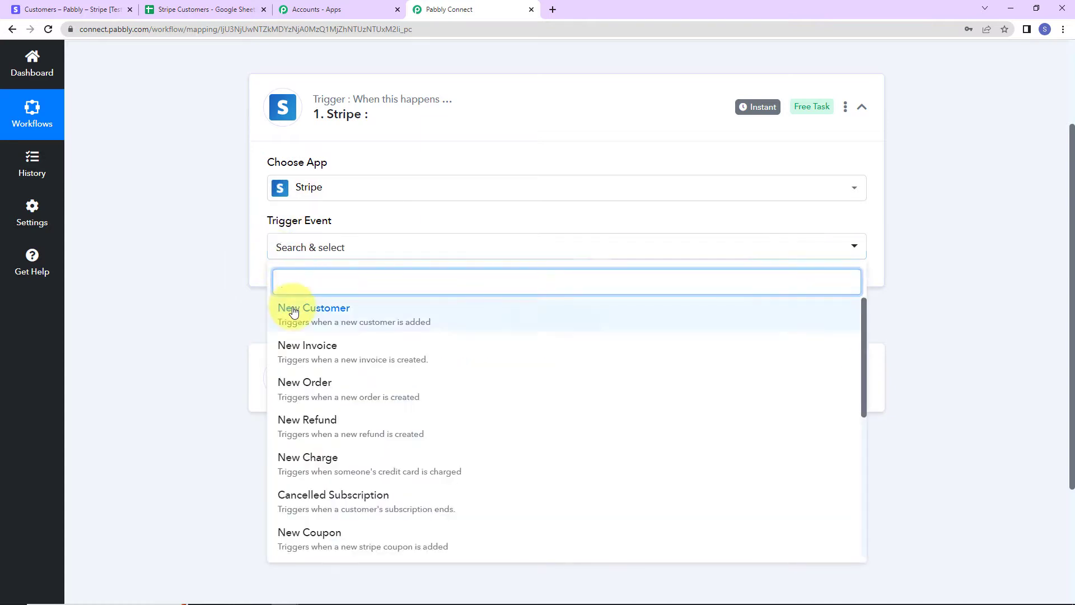
click(288, 305)
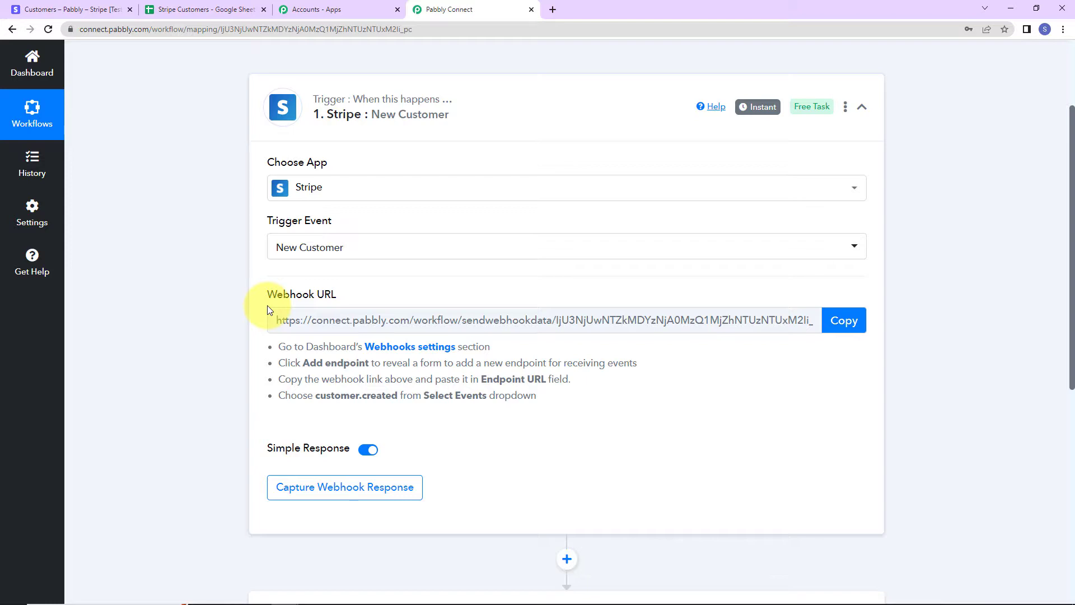
Copy Pabbly's webhook URL and start a new endpoint under Stripe's Developers > Webhooks.
click(859, 322)
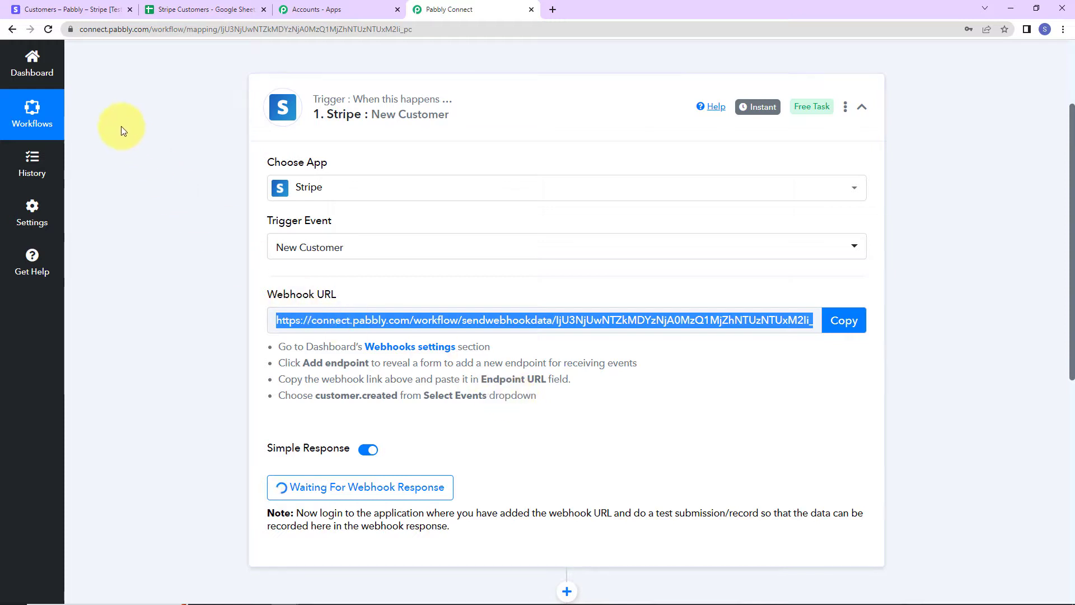
click(68, 7)
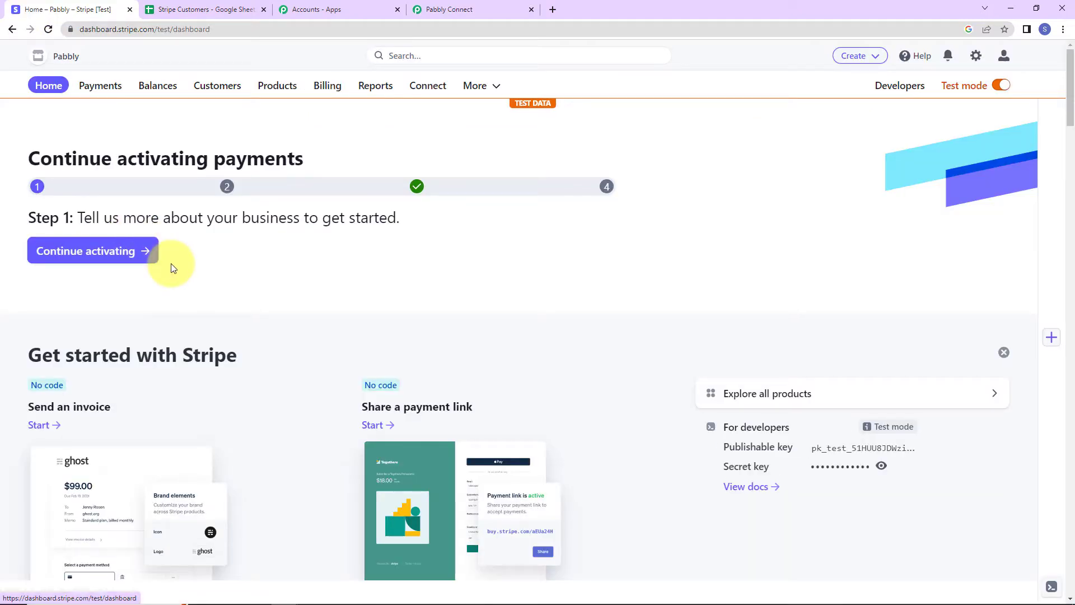
click(894, 87)
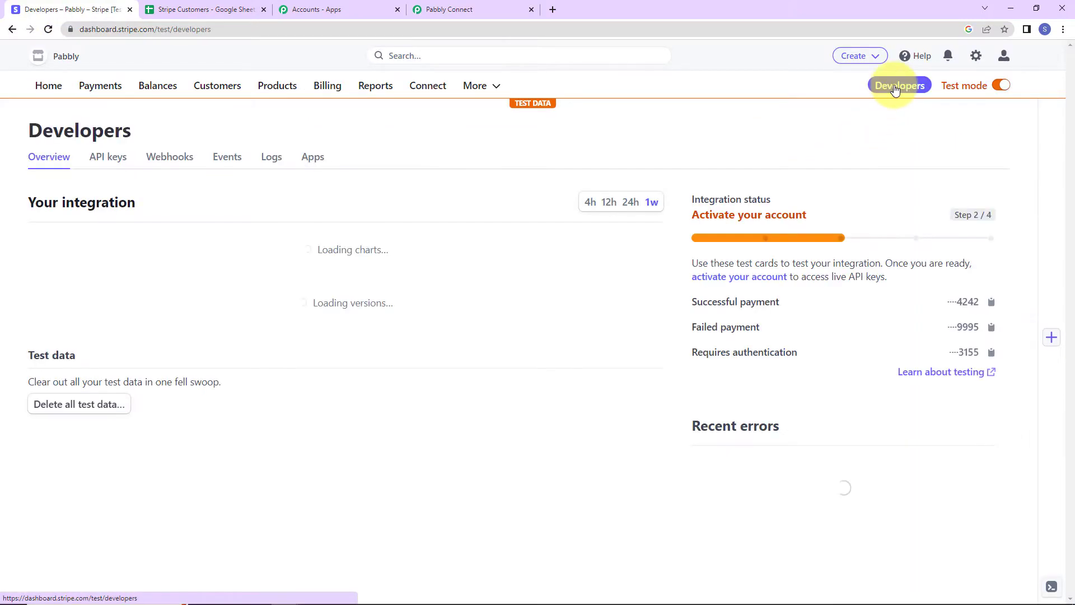
click(171, 155)
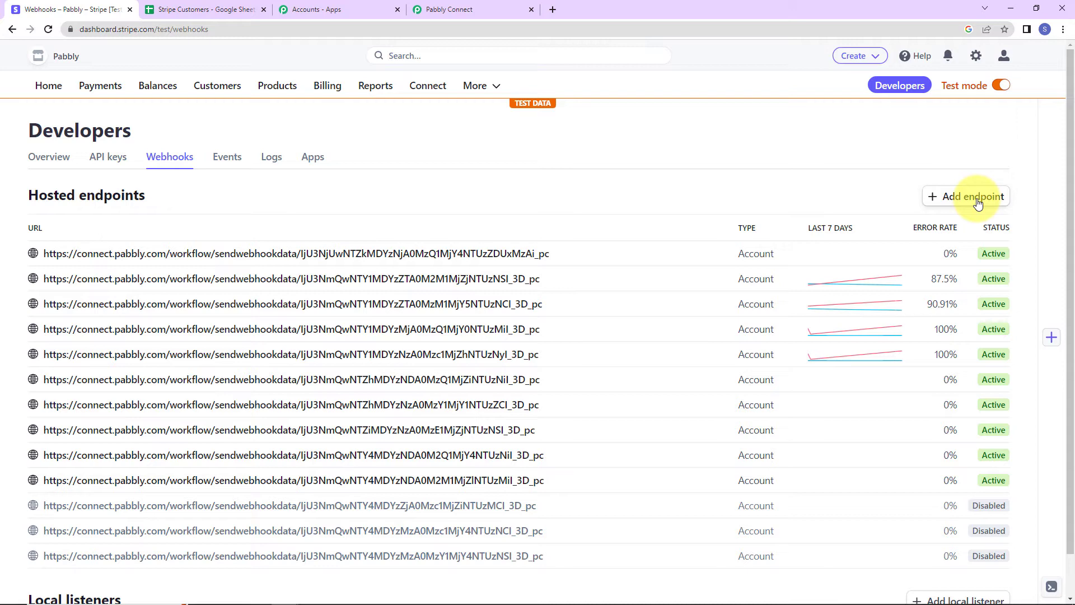
click(977, 200)
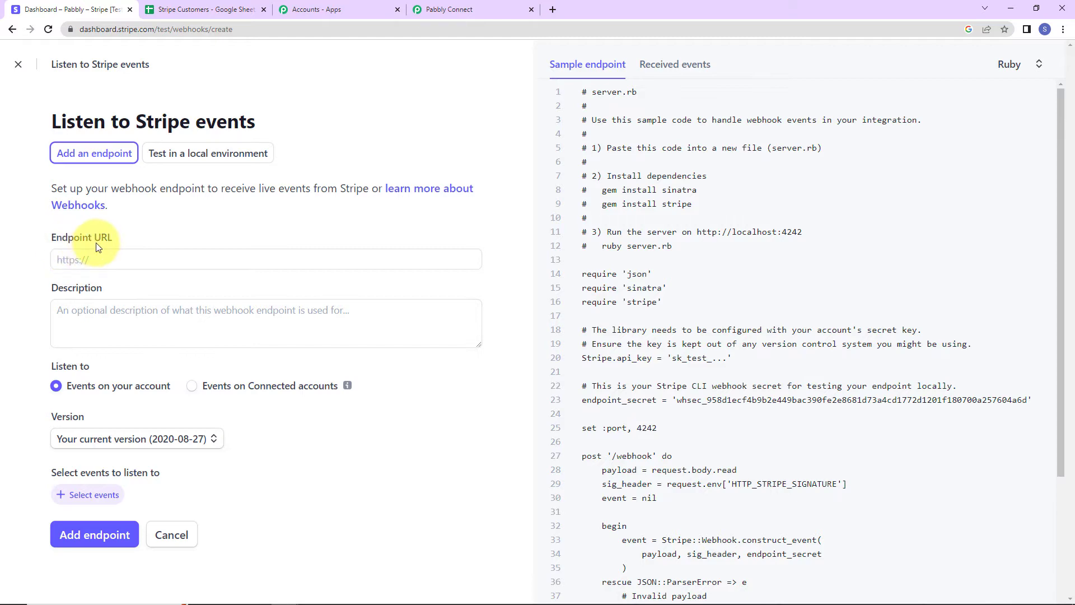
Paste Pabbly's webhook URL as the Stripe endpoint URL, using API version 2022-11-15.
click(492, 10)
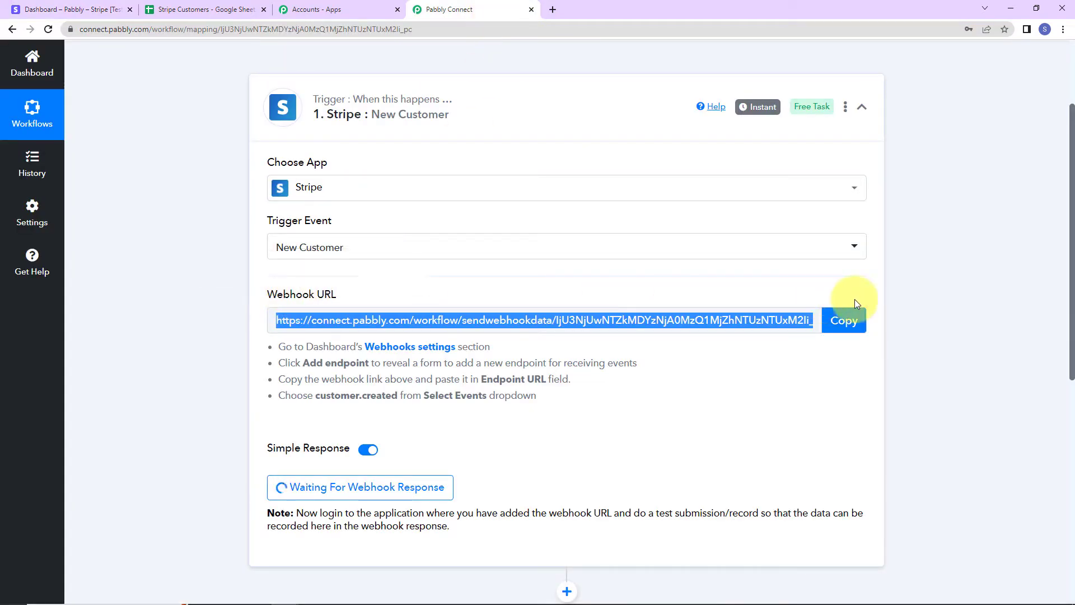
click(848, 321)
click(25, 9)
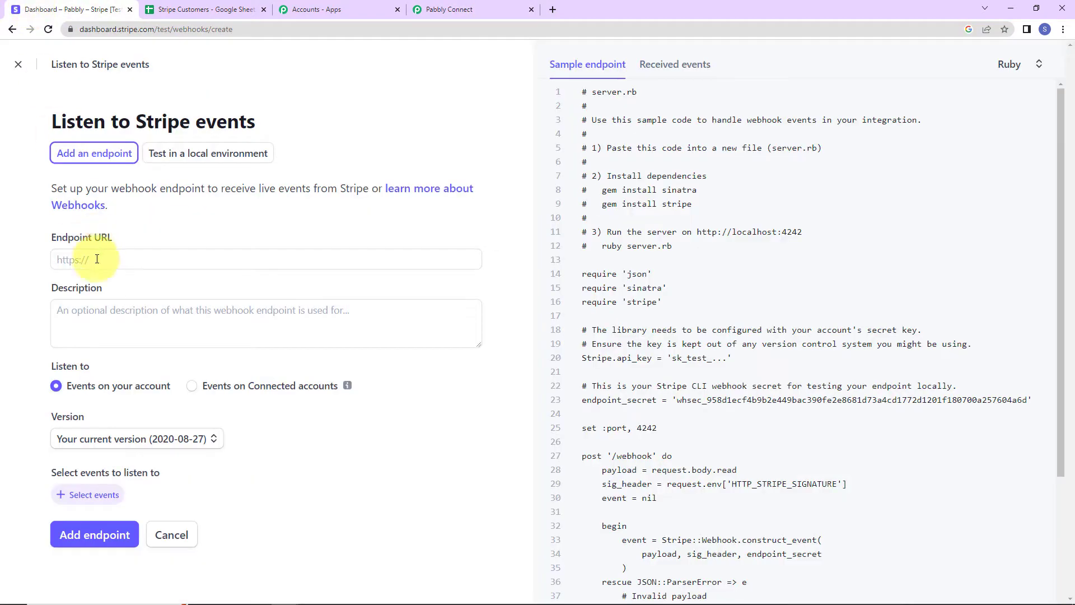
click(87, 259)
key(ctrl+v)
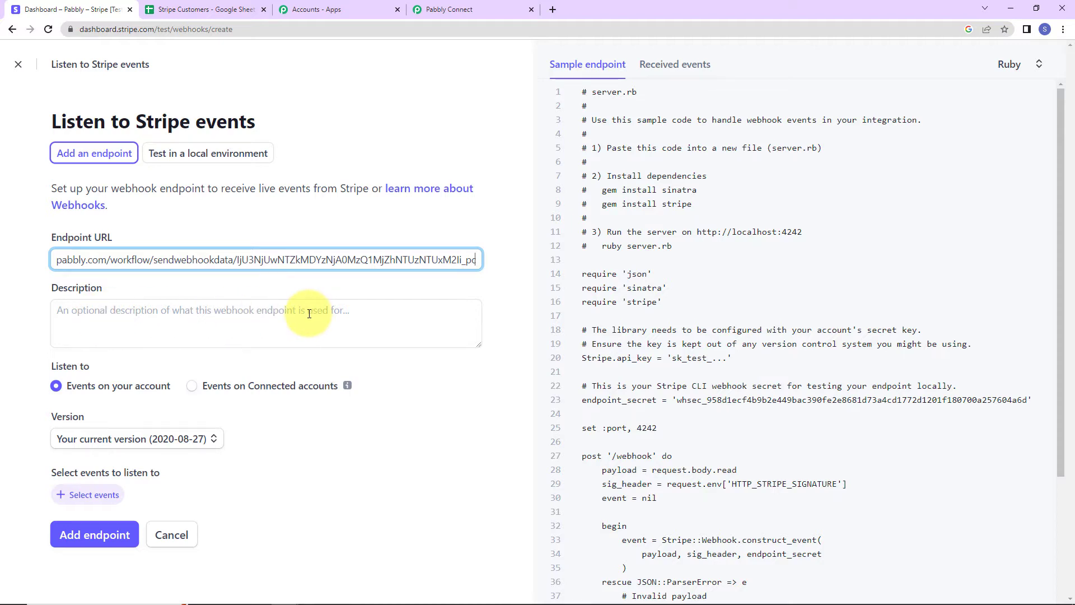
click(211, 439)
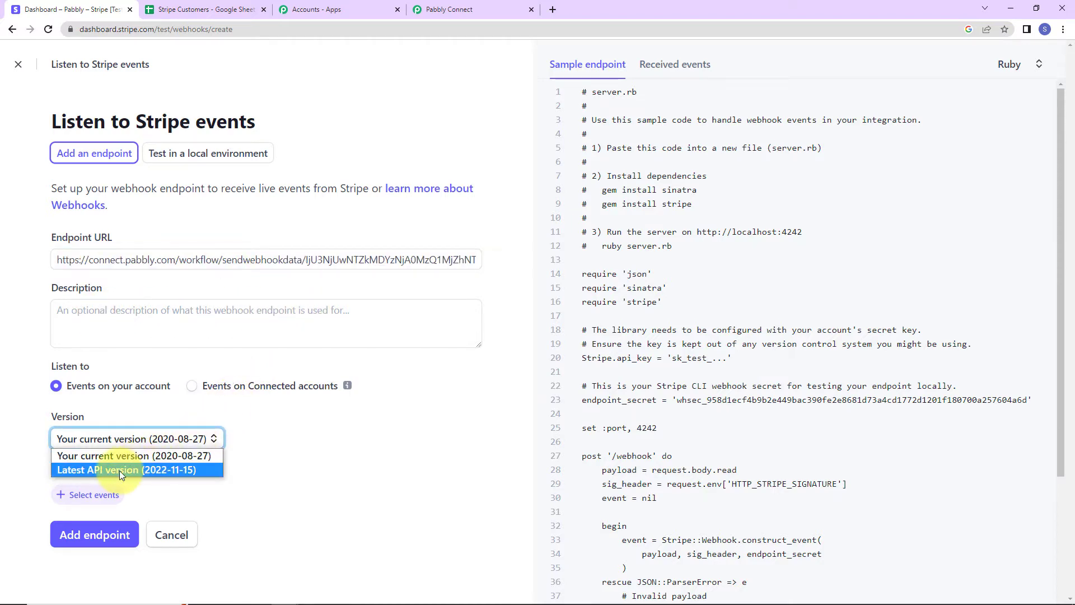
click(119, 470)
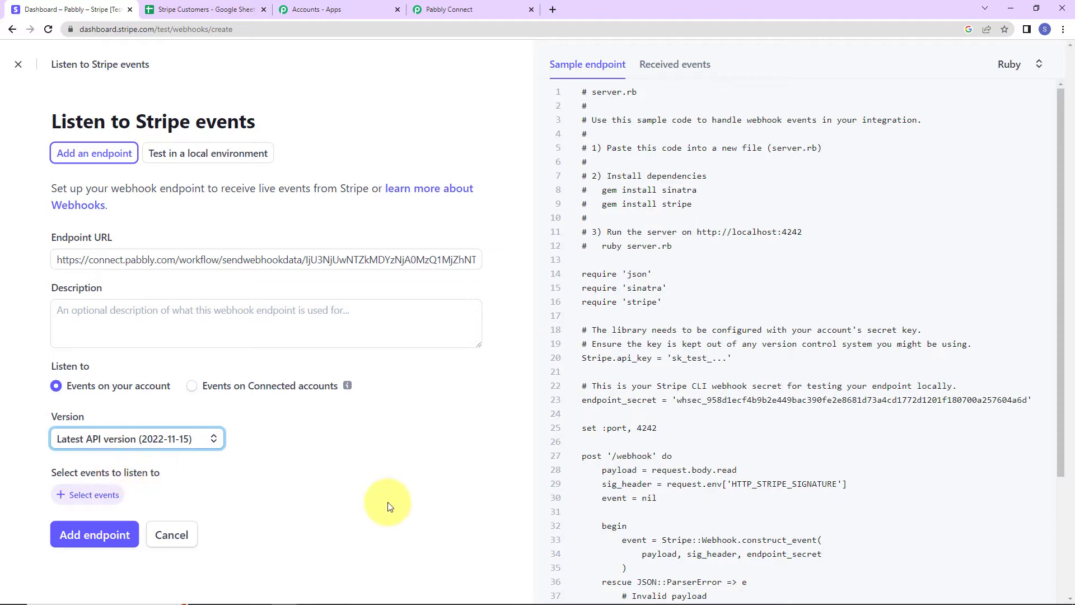
Make the endpoint listen for customer.created and save it.
click(84, 497)
scroll(153, 442, down, 2)
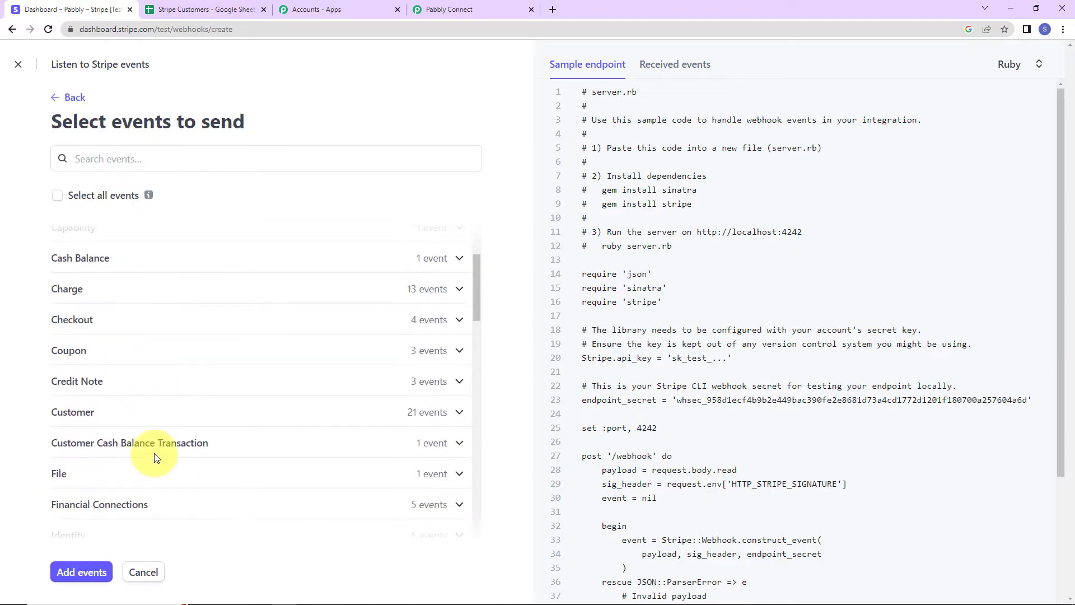
click(456, 412)
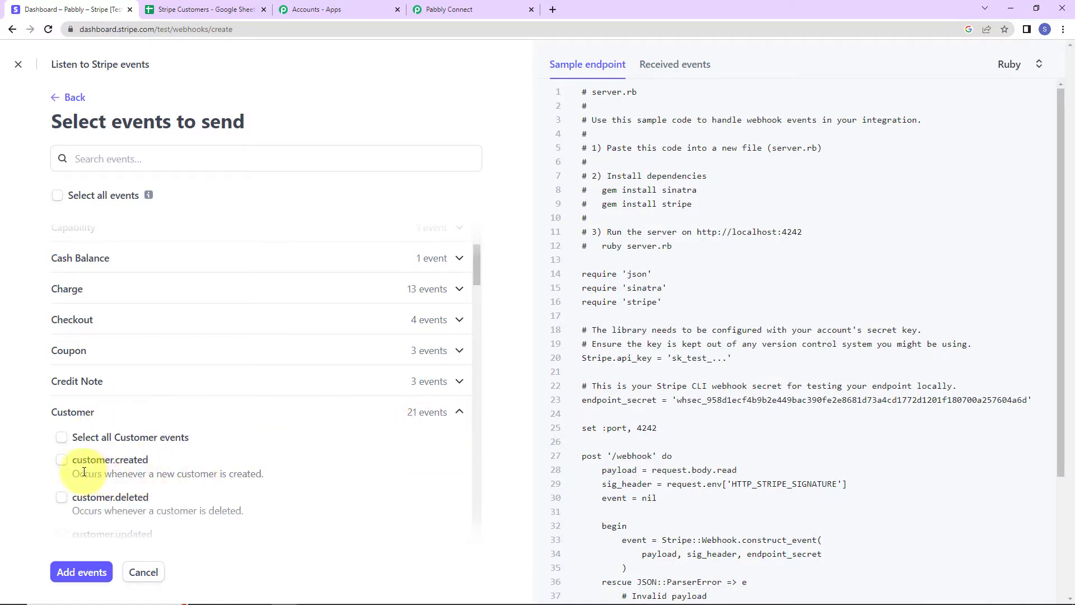
click(62, 460)
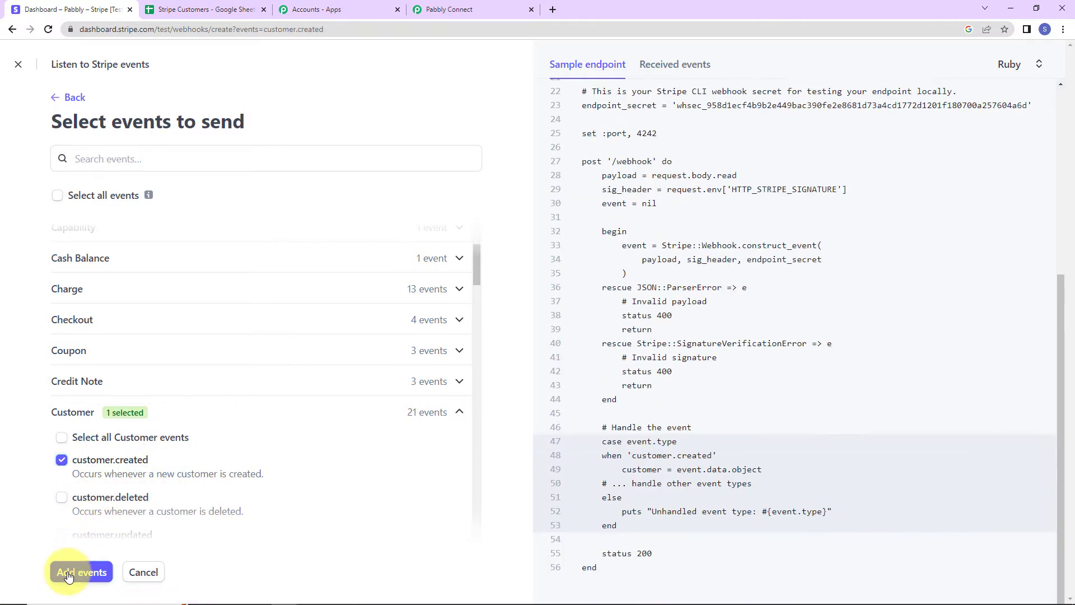
click(68, 575)
click(61, 557)
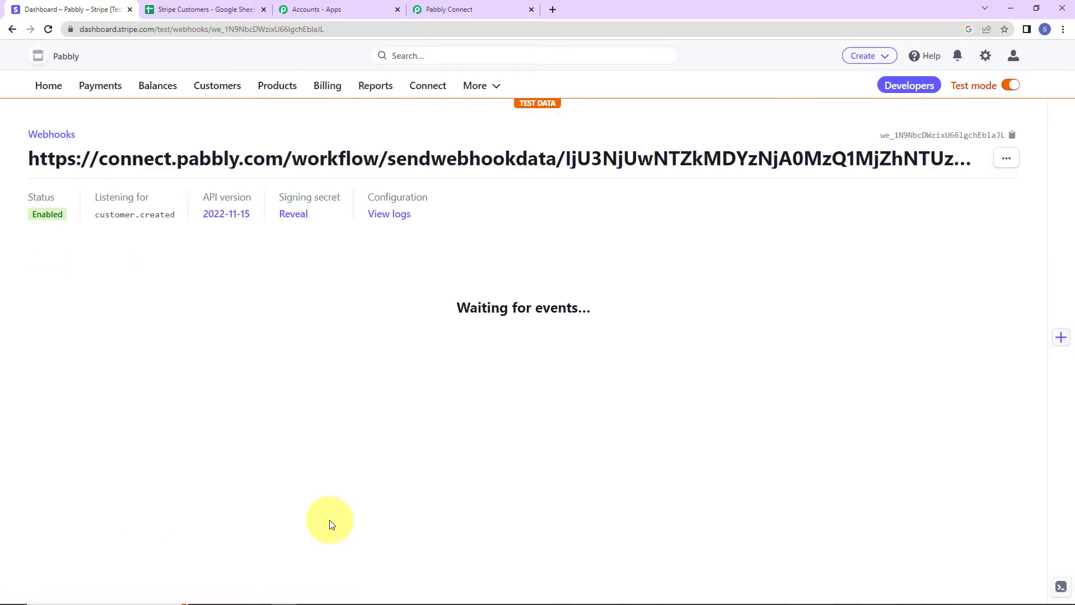
click(444, 10)
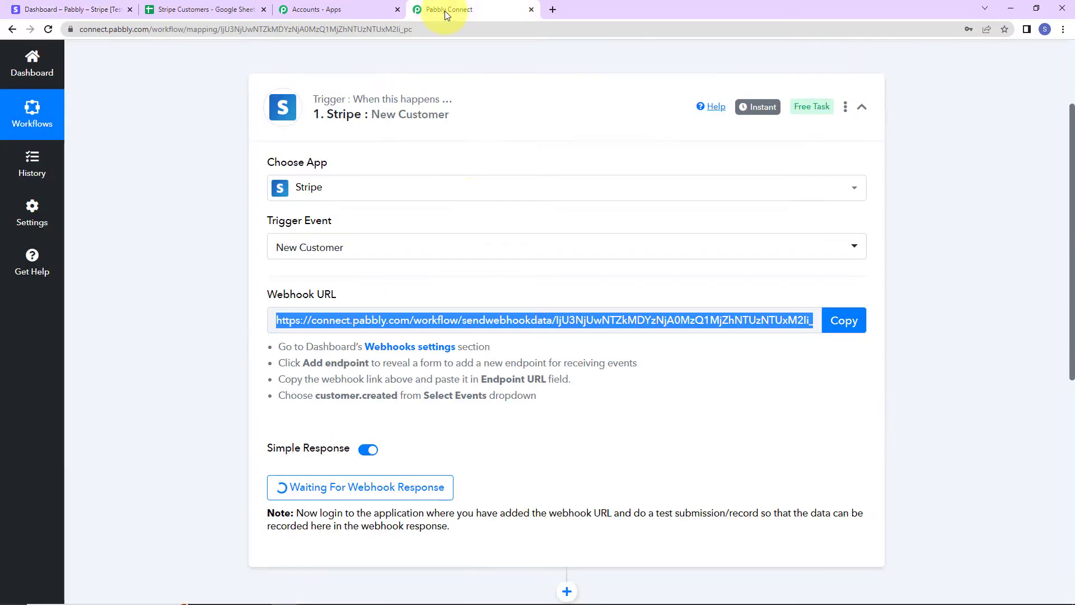
Check the waiting workflow's action step, then return to the Stripe tab.
scroll(711, 527, down, 5)
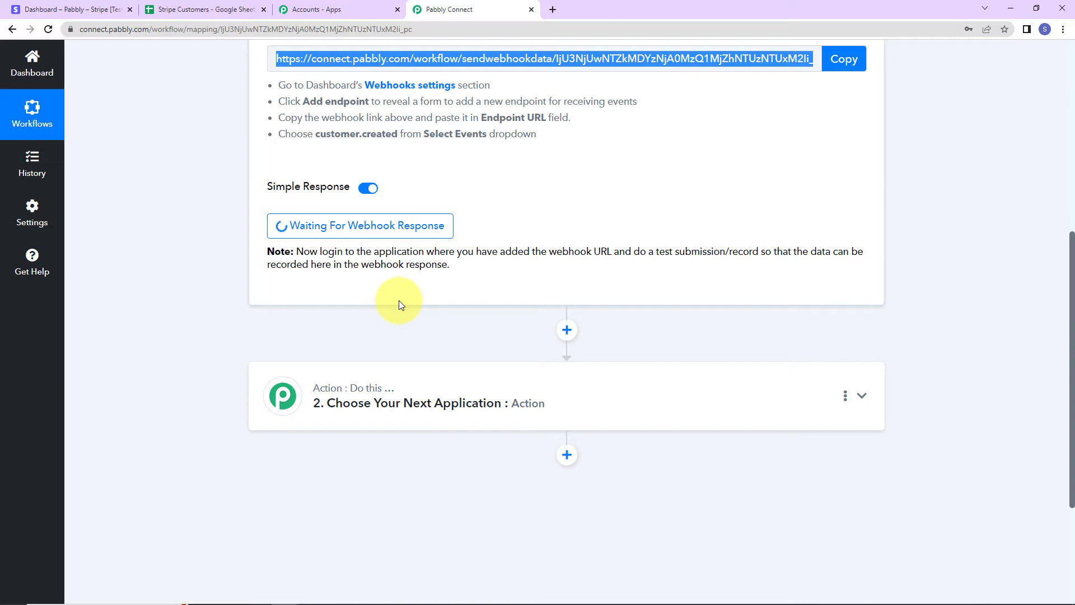
click(58, 10)
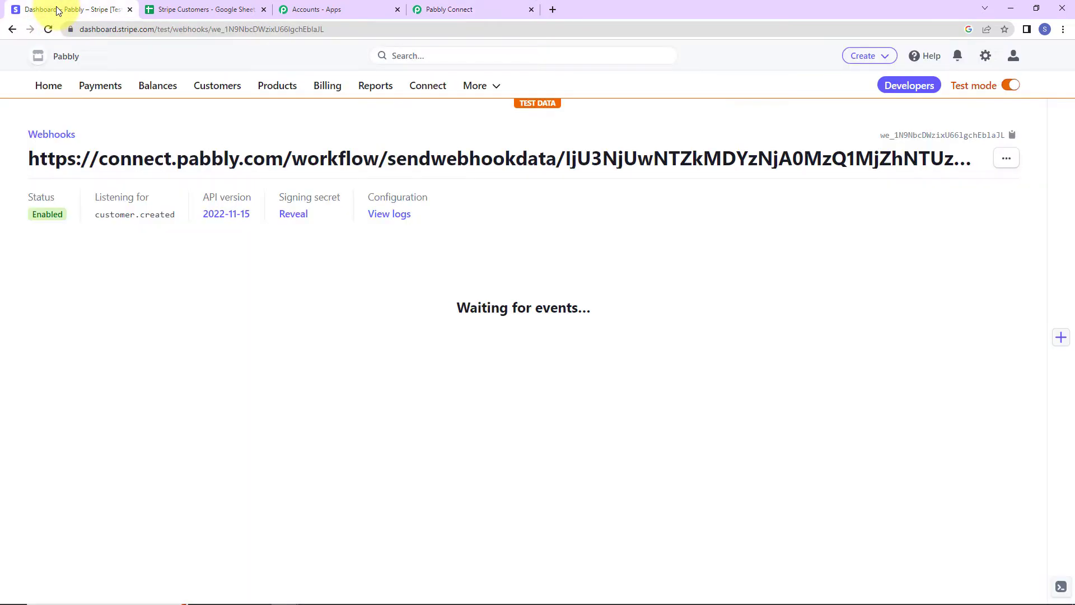
Start a new Stripe customer with a test name, email and 'New Customer' description.
click(217, 91)
click(880, 130)
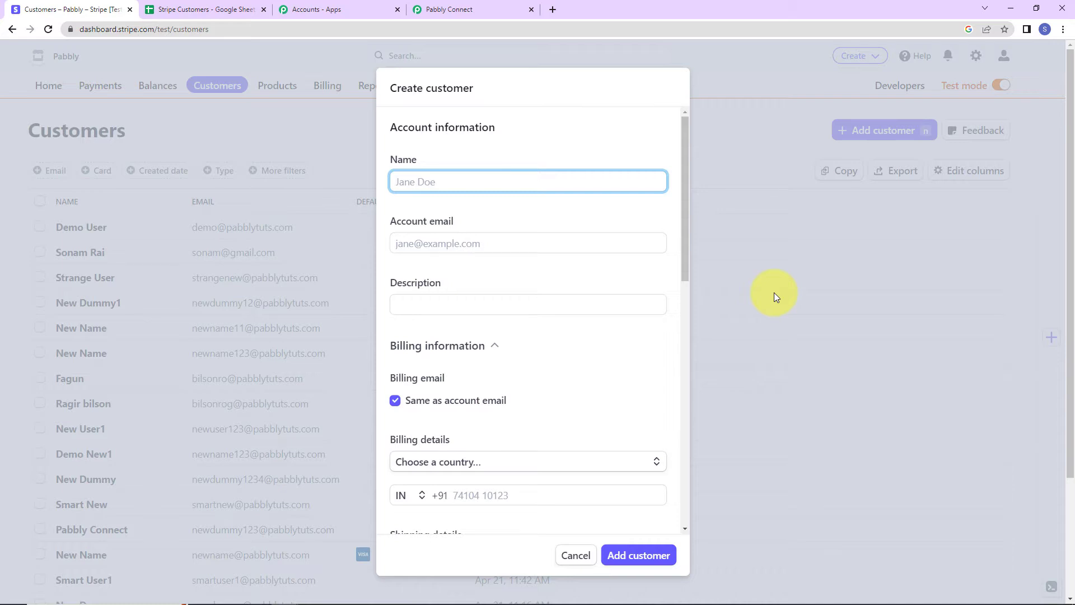
text(Dummy New123)
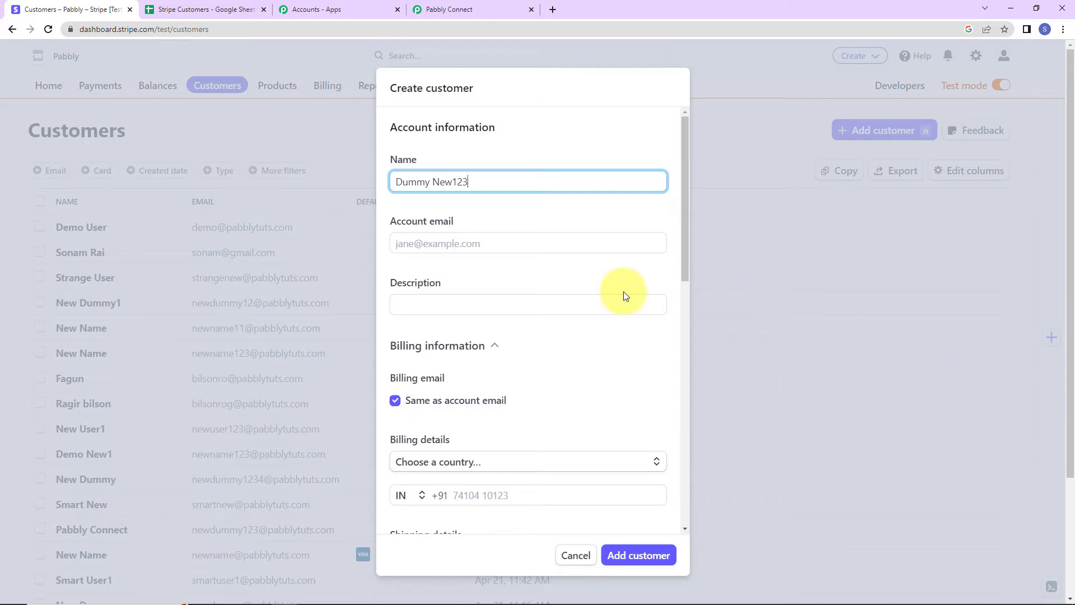
click(505, 244)
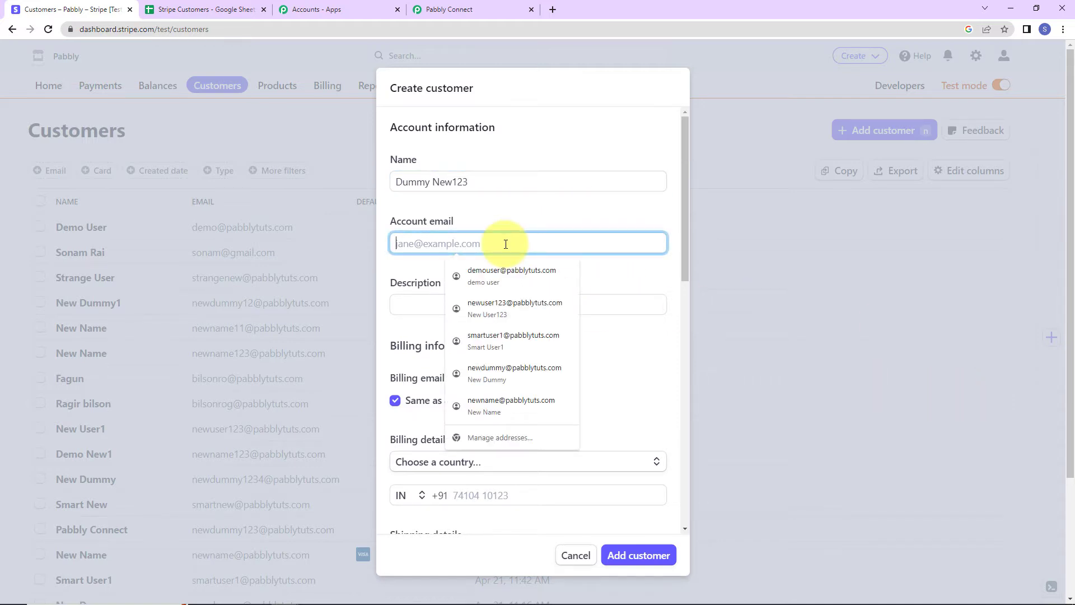
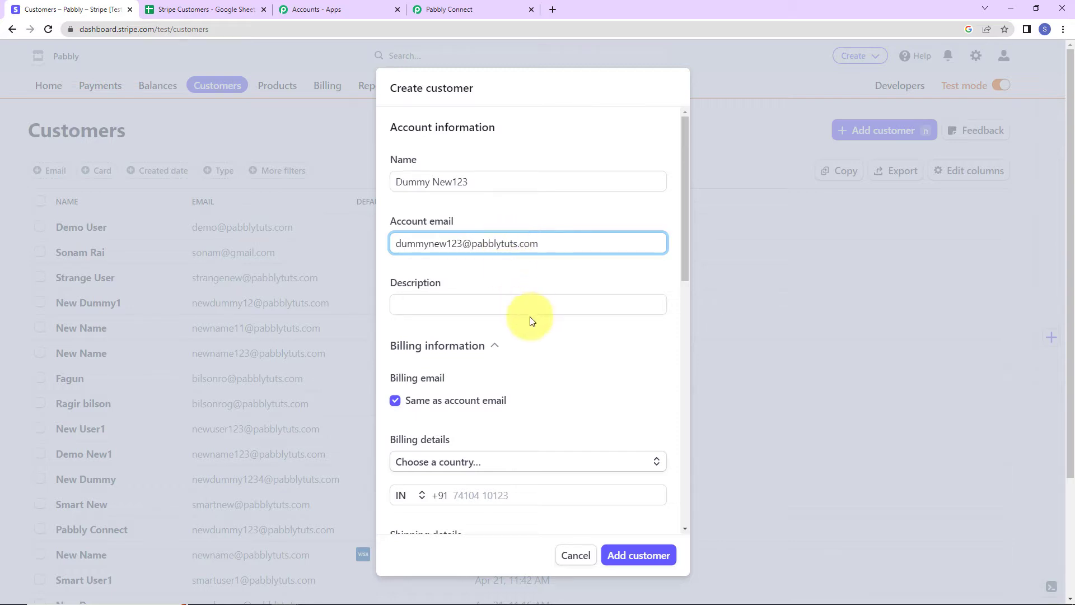
click(508, 310)
click(504, 330)
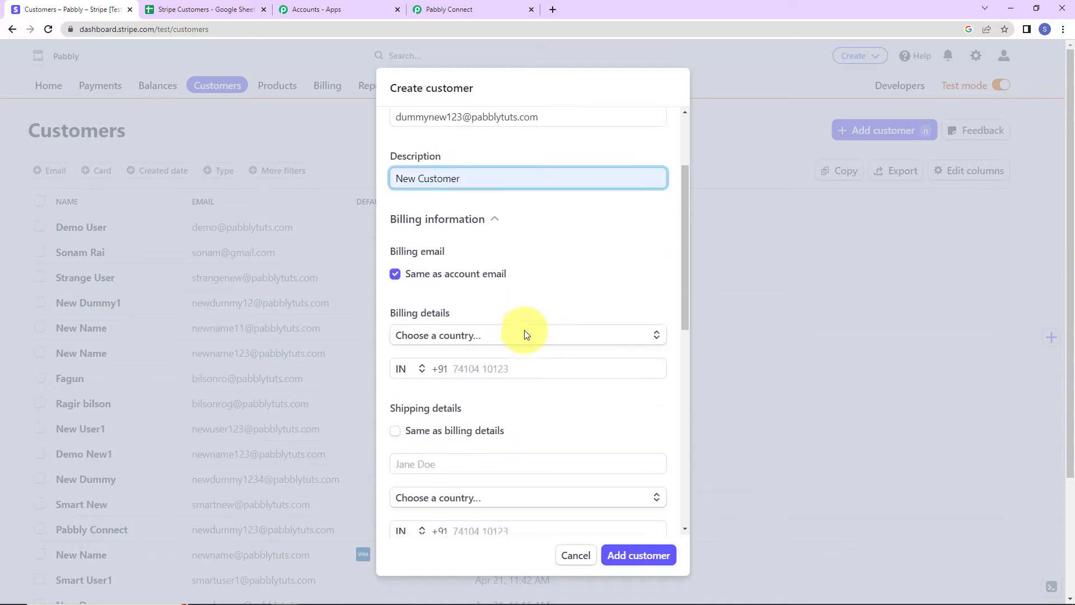
scroll(501, 331, down, 2)
scroll(523, 294, down, 2)
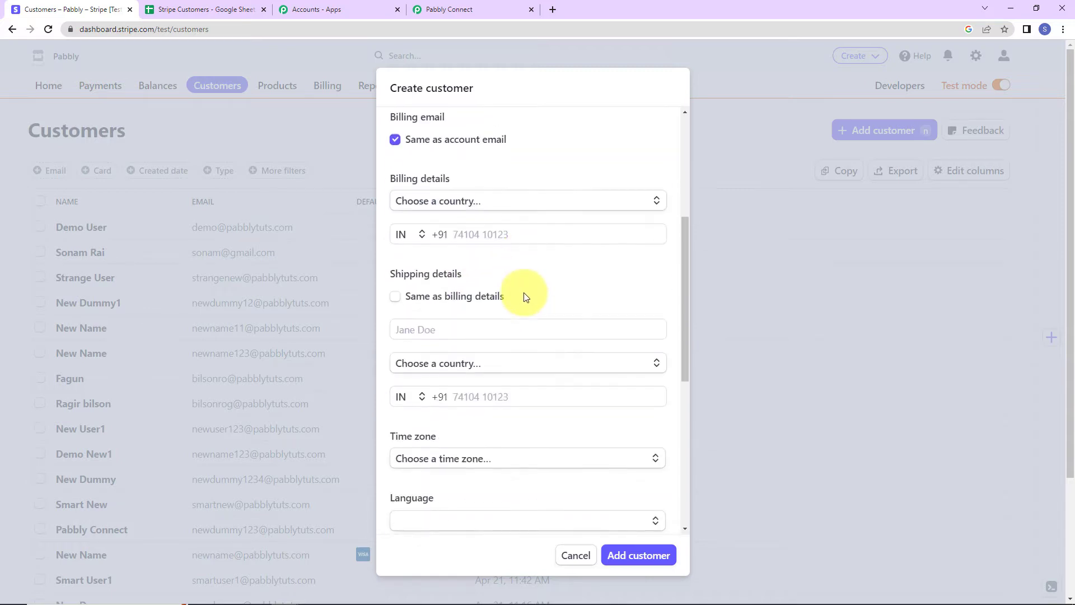
Set billing country India, autofill address and phone, and match shipping to billing.
click(507, 203)
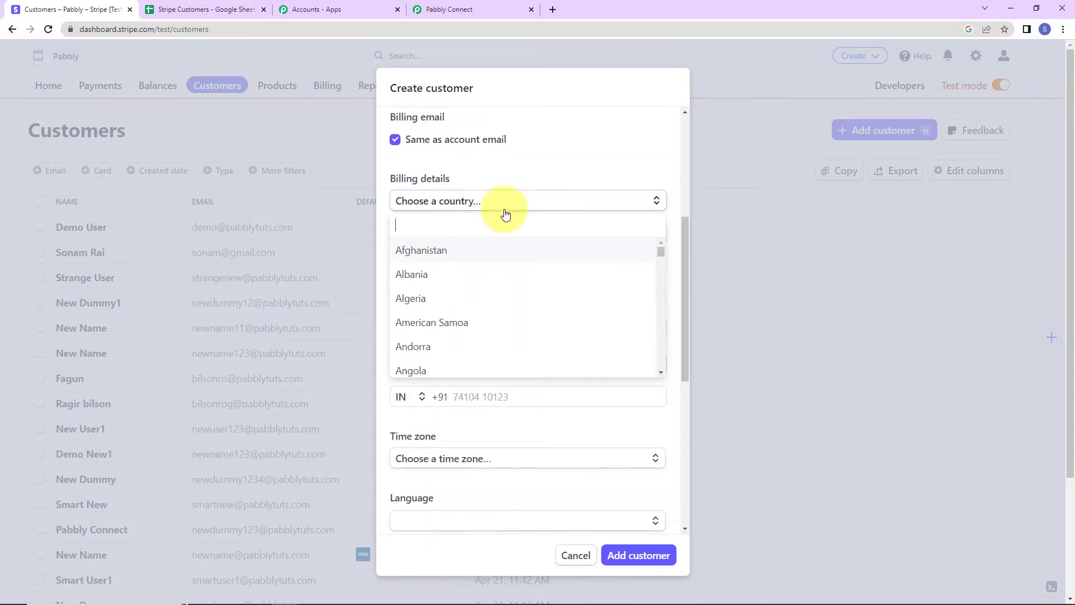
text(ind)
click(439, 275)
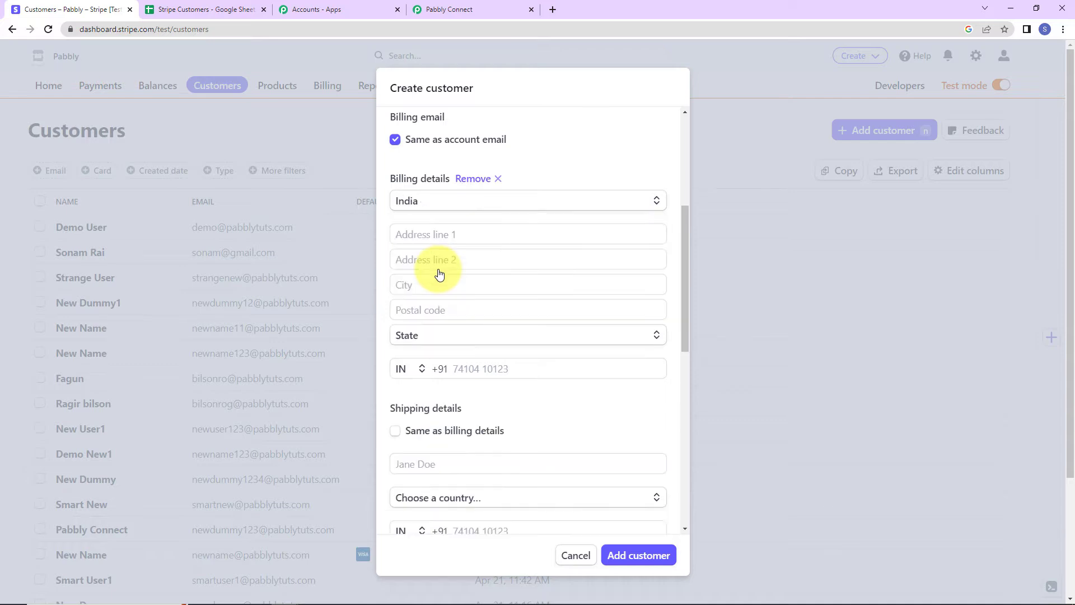
click(439, 234)
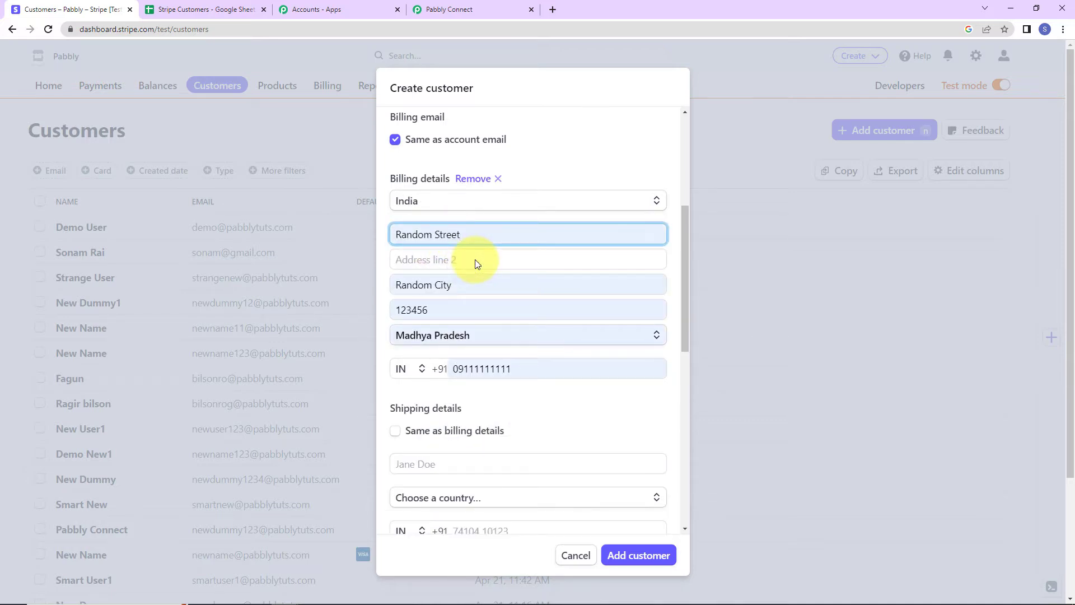
scroll(477, 264, down, 4)
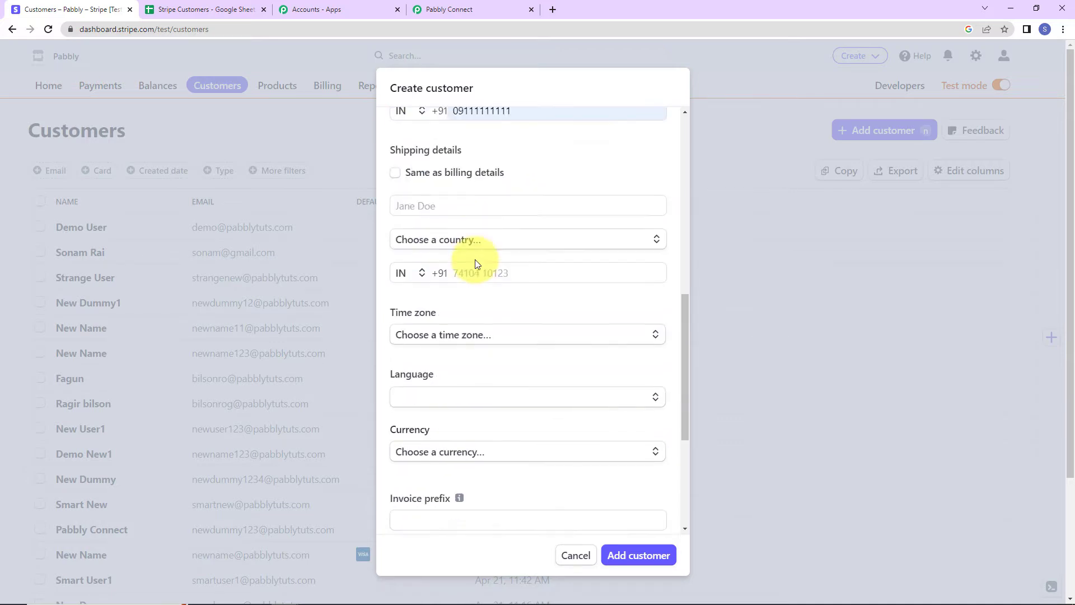
click(396, 170)
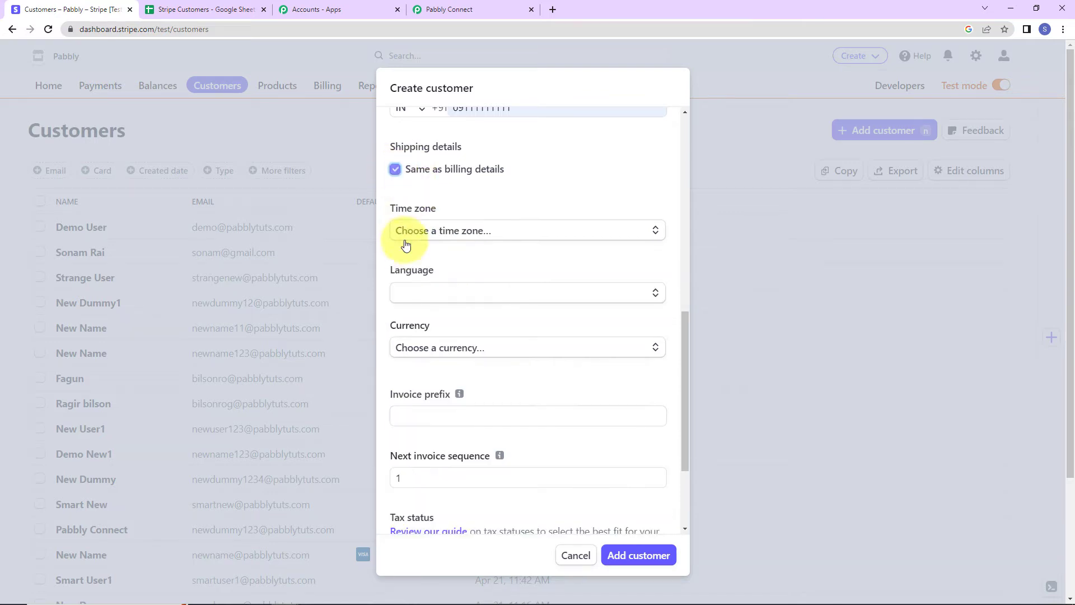
Choose Asia - Kolkata time zone, English (United Kingdom), INR currency, and add the customer.
click(505, 233)
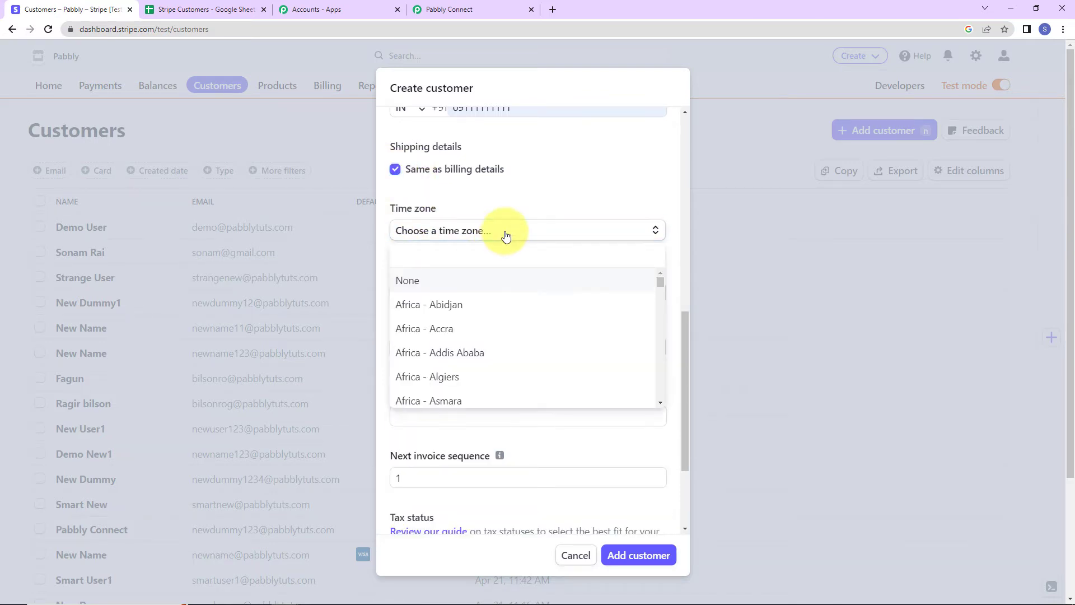
text(kol)
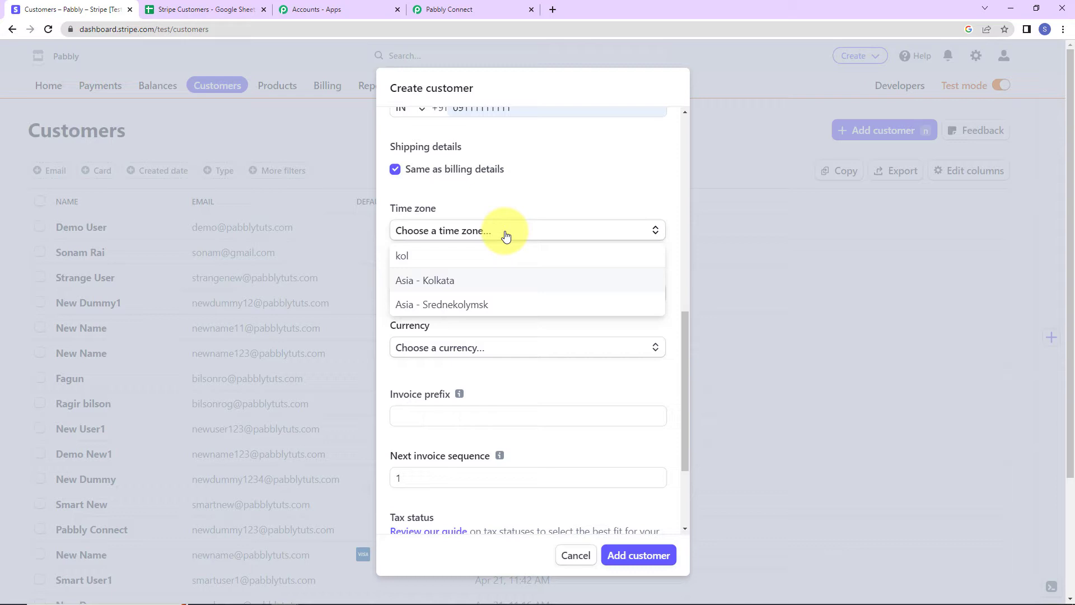
click(487, 275)
click(465, 297)
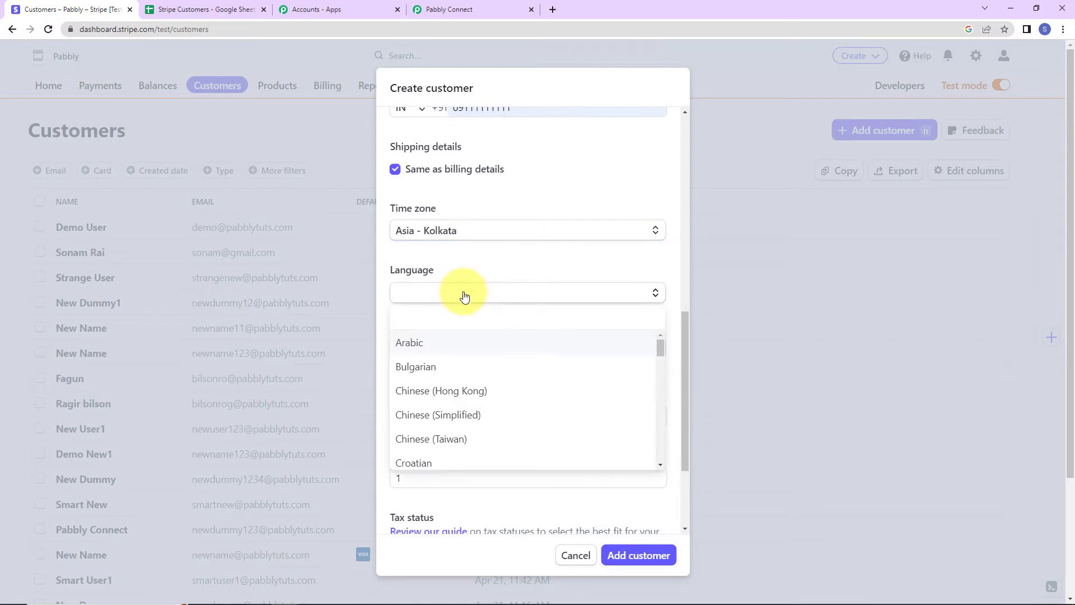
text(en)
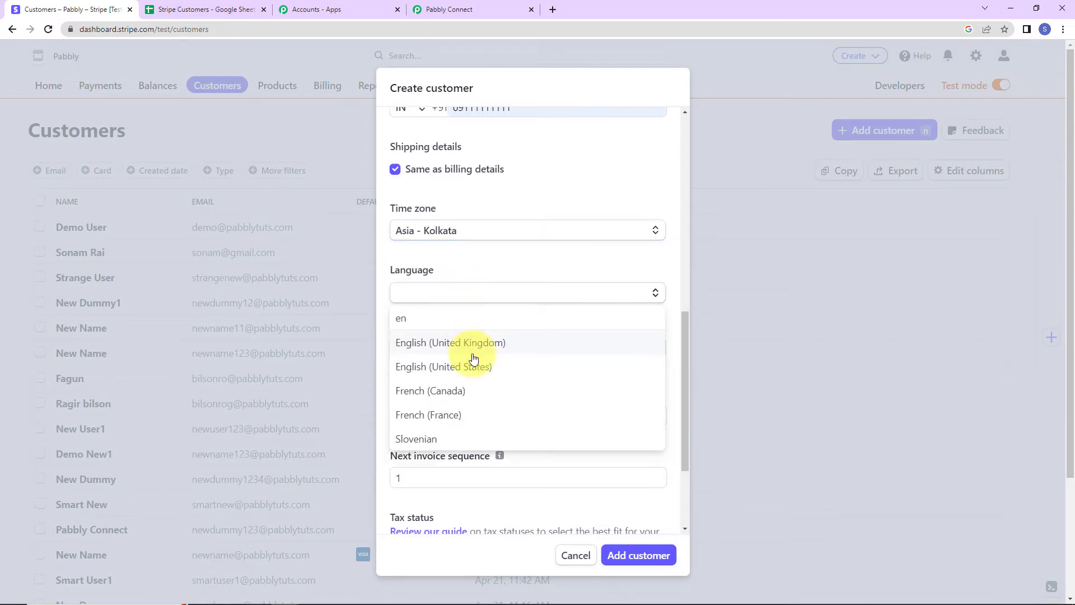
click(470, 354)
click(445, 356)
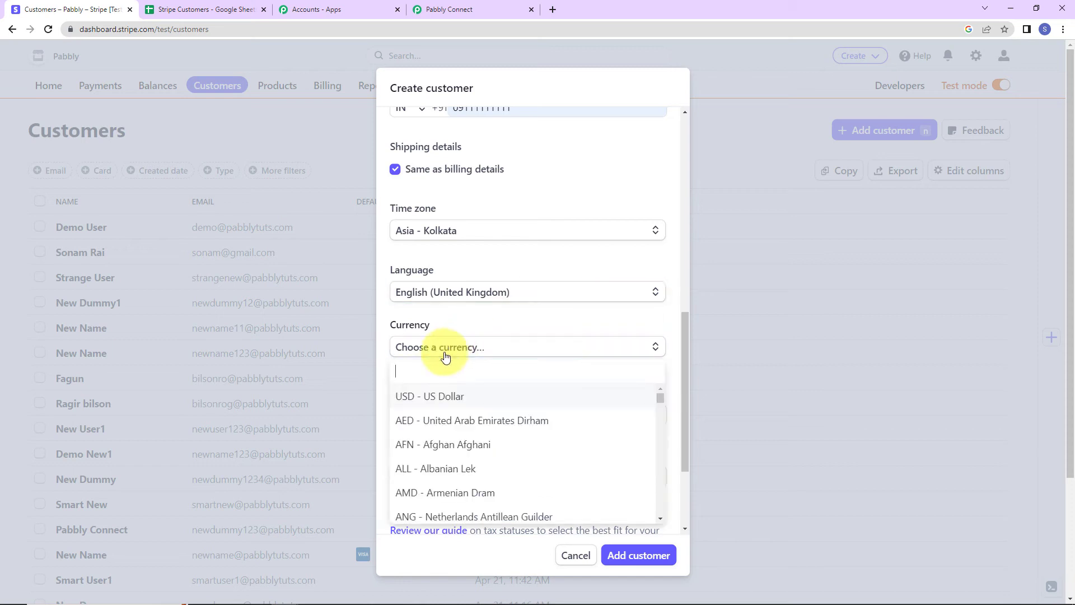
text(inr)
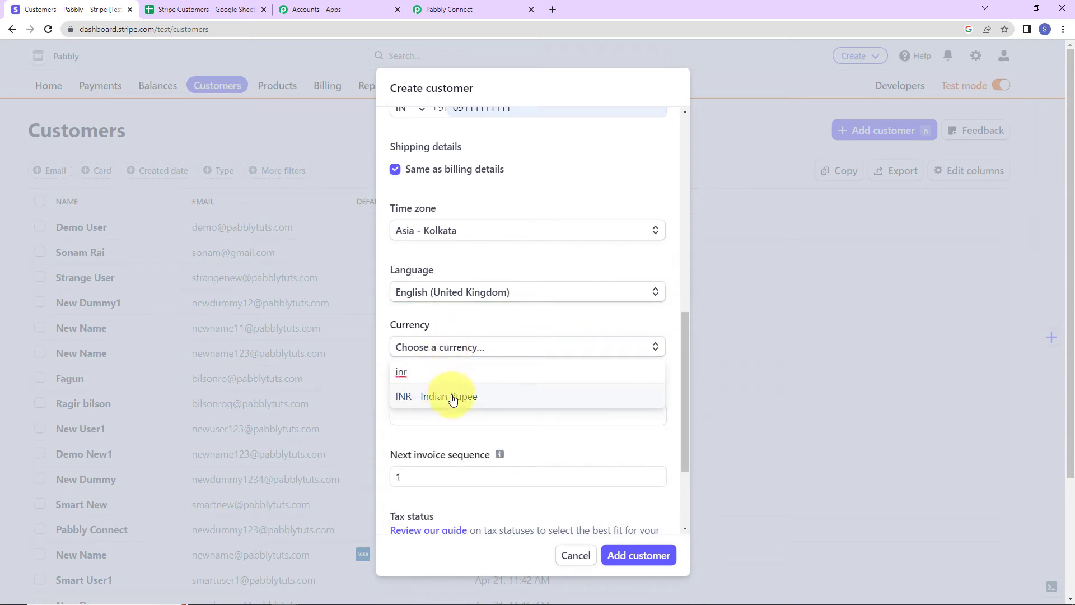
click(448, 396)
scroll(573, 518, down, 3)
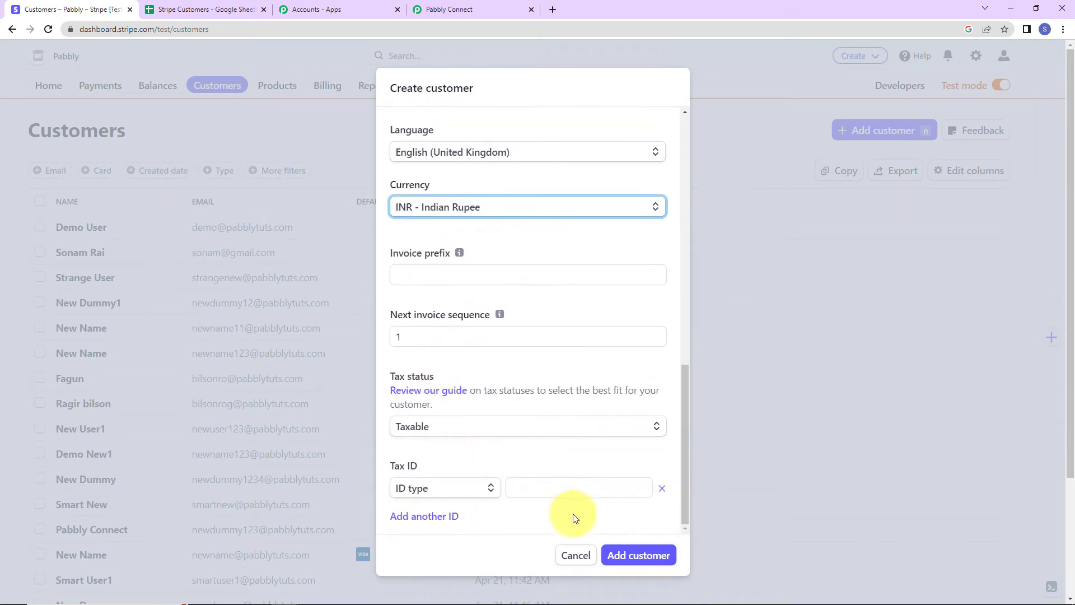
click(628, 554)
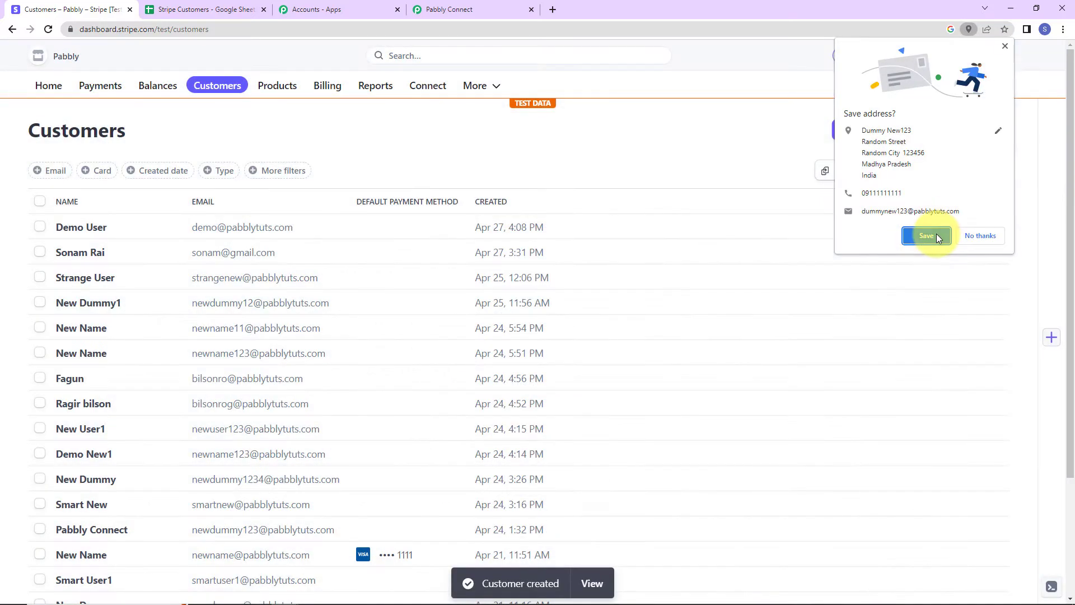
Save the address in Chrome's prompt, review the customers list, and switch to Pabbly.
click(930, 234)
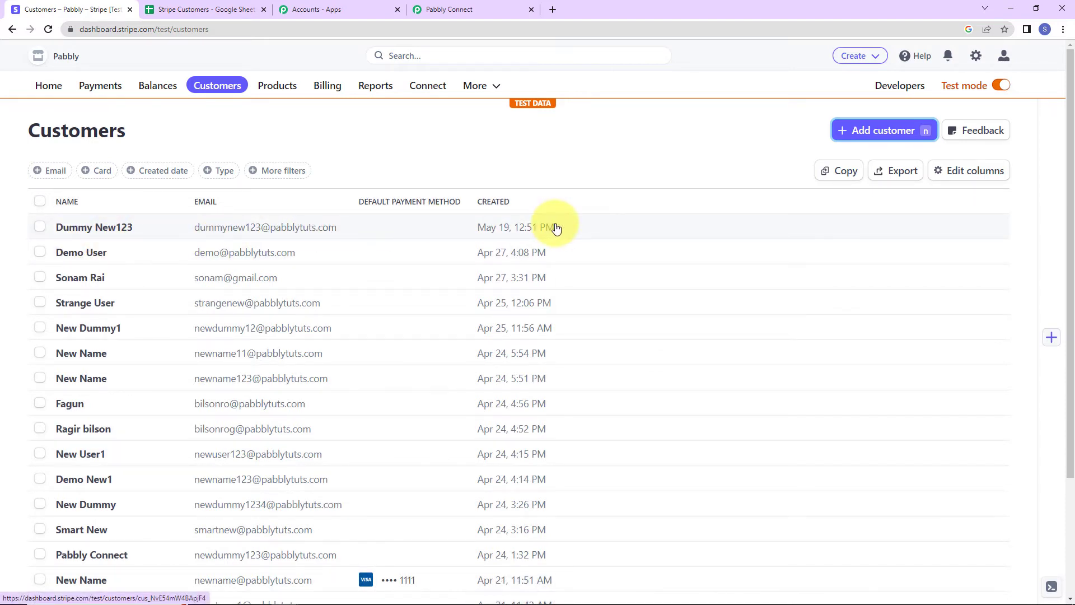
click(449, 10)
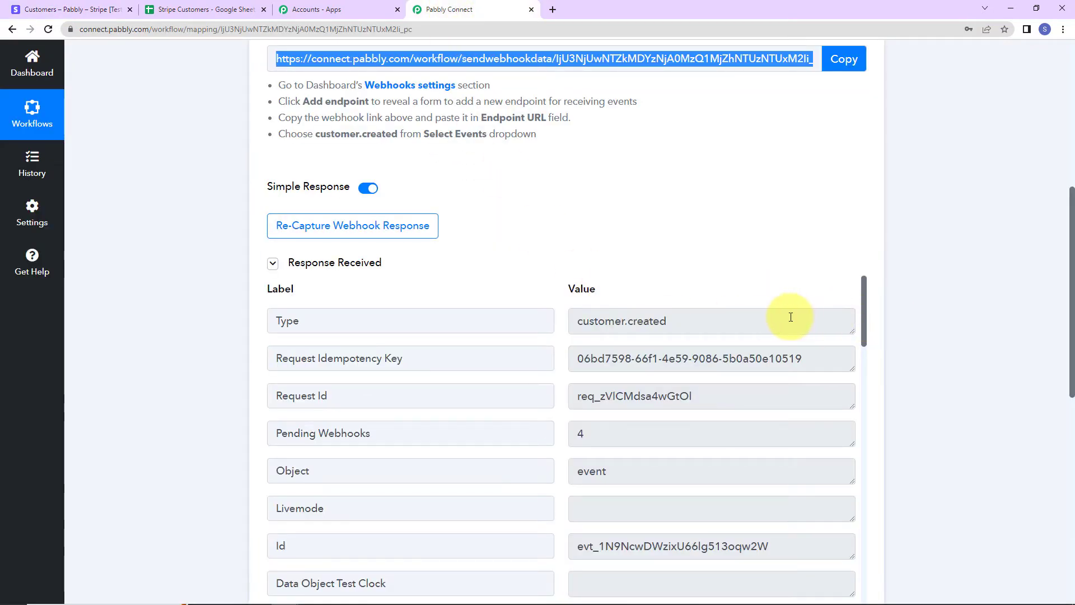
Scroll through the captured response fields such as Random Street, Random City and inr currency.
scroll(750, 323, down, 2)
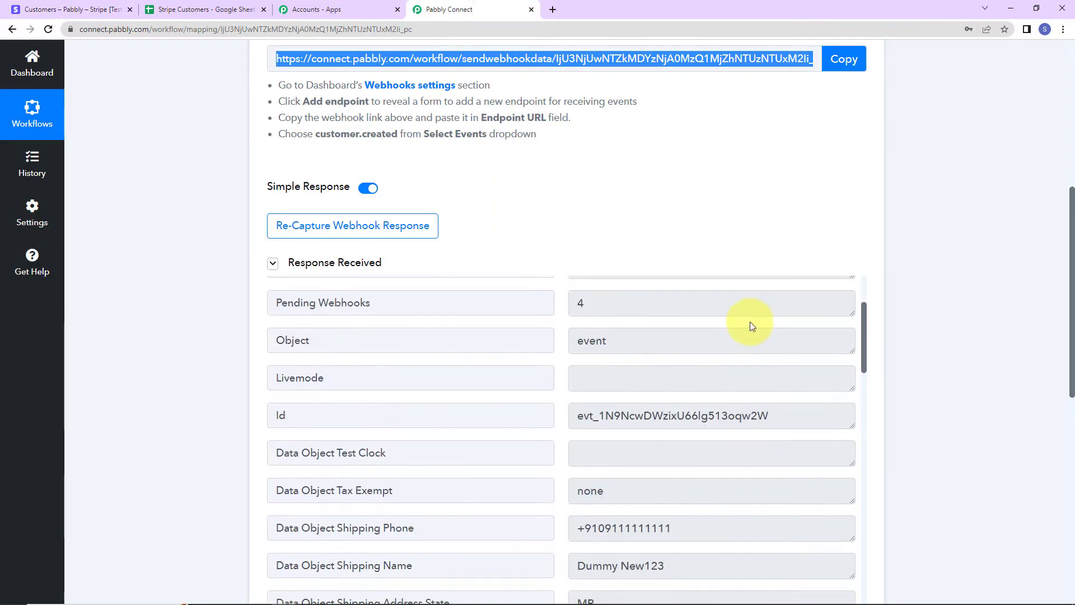
scroll(700, 327, up, 2)
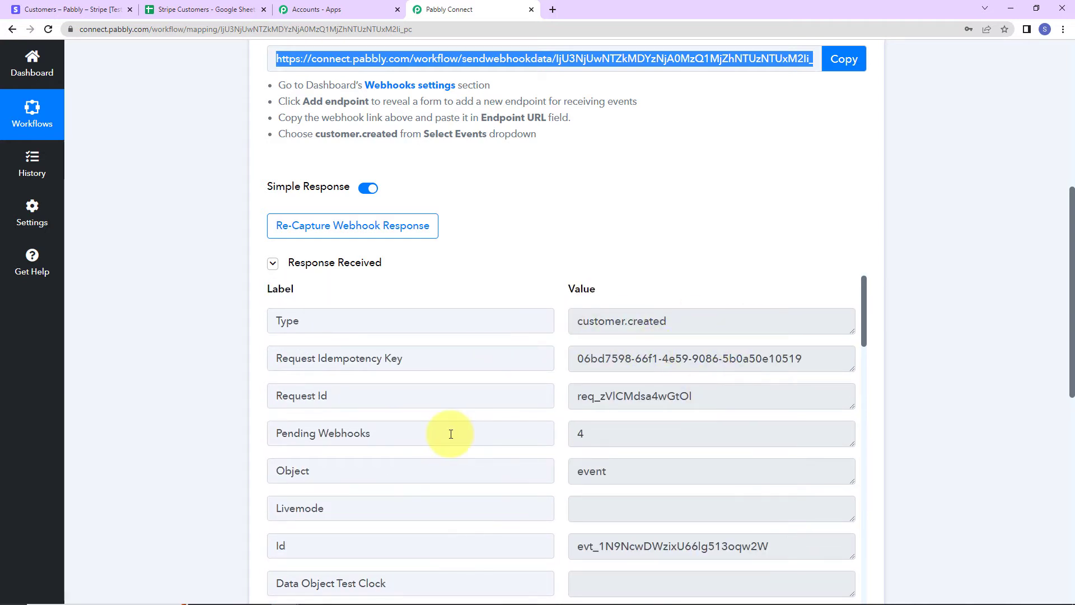
scroll(728, 441, down, 5)
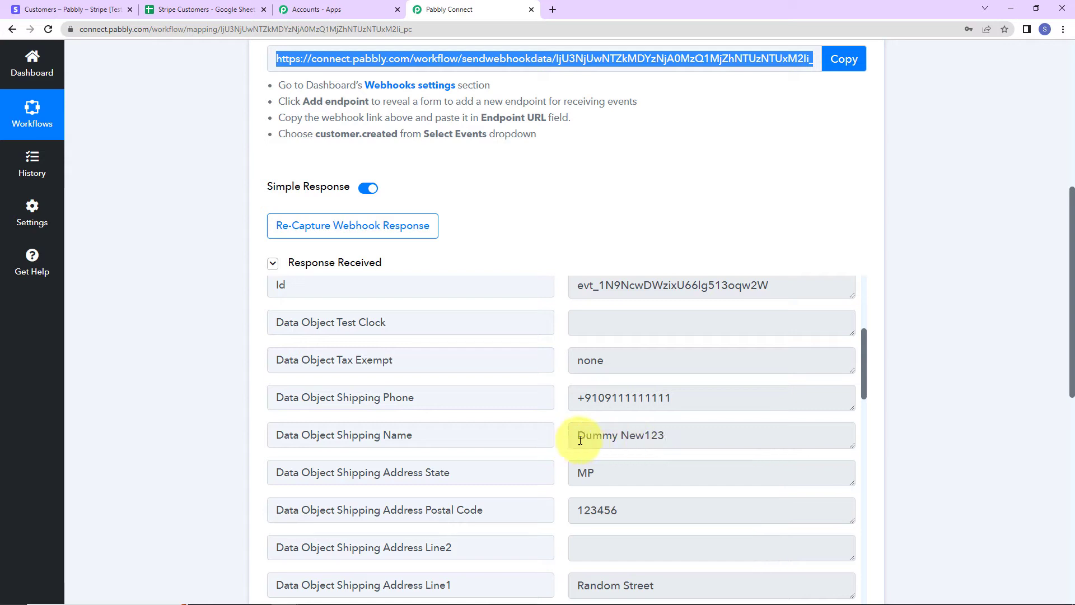
scroll(751, 440, down, 3)
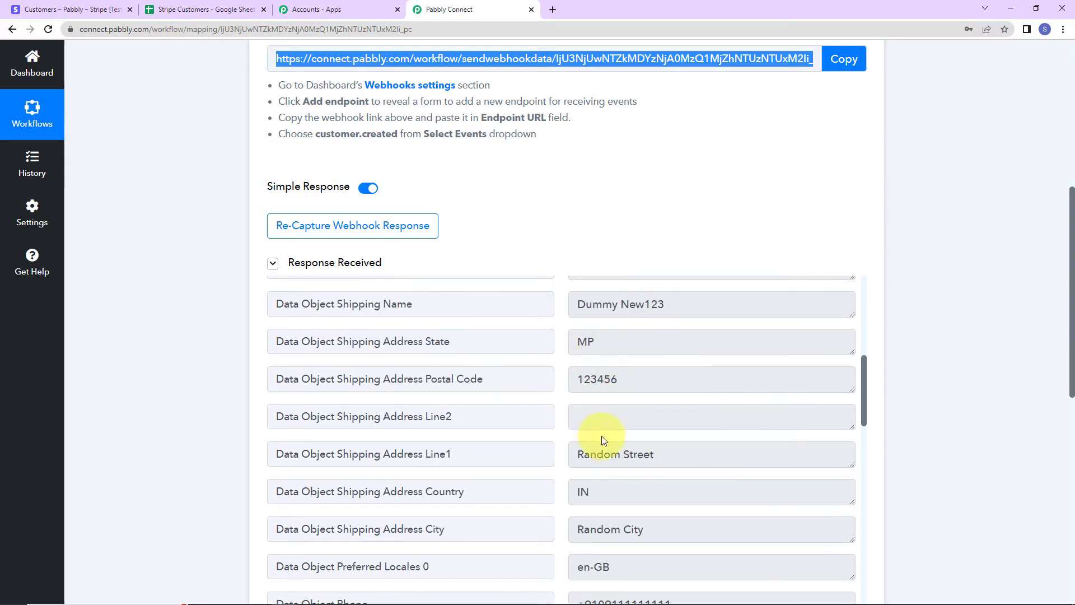
scroll(707, 492, down, 6)
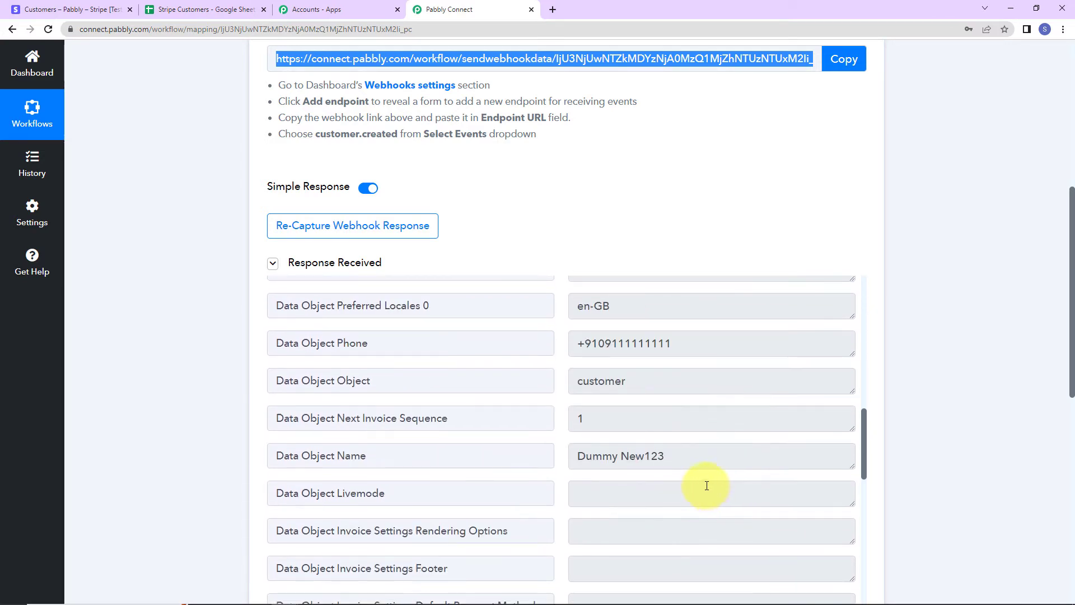
scroll(692, 454, down, 9)
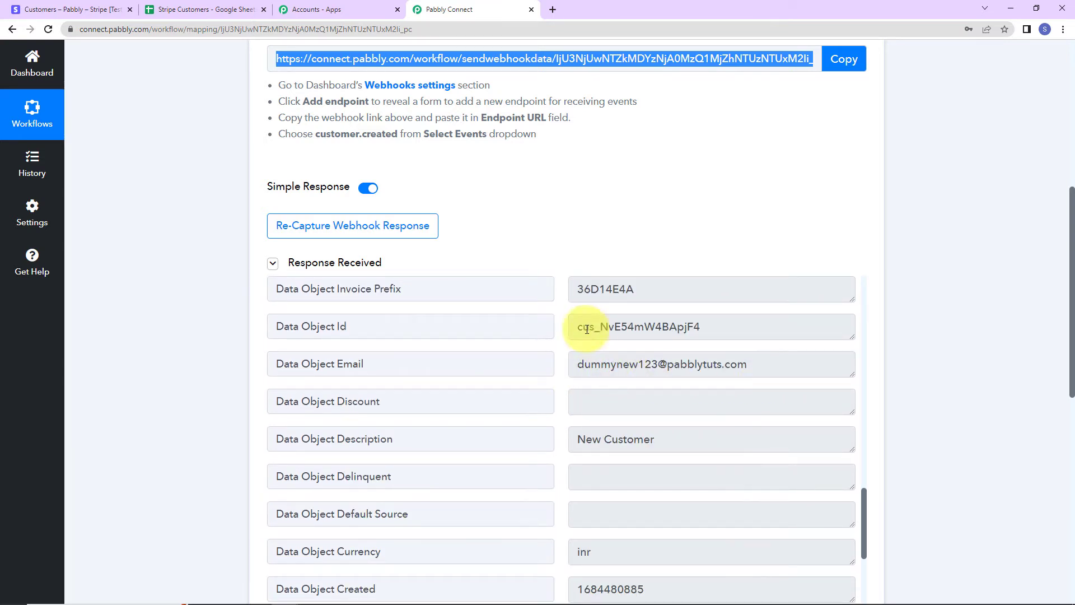
scroll(751, 389, down, 3)
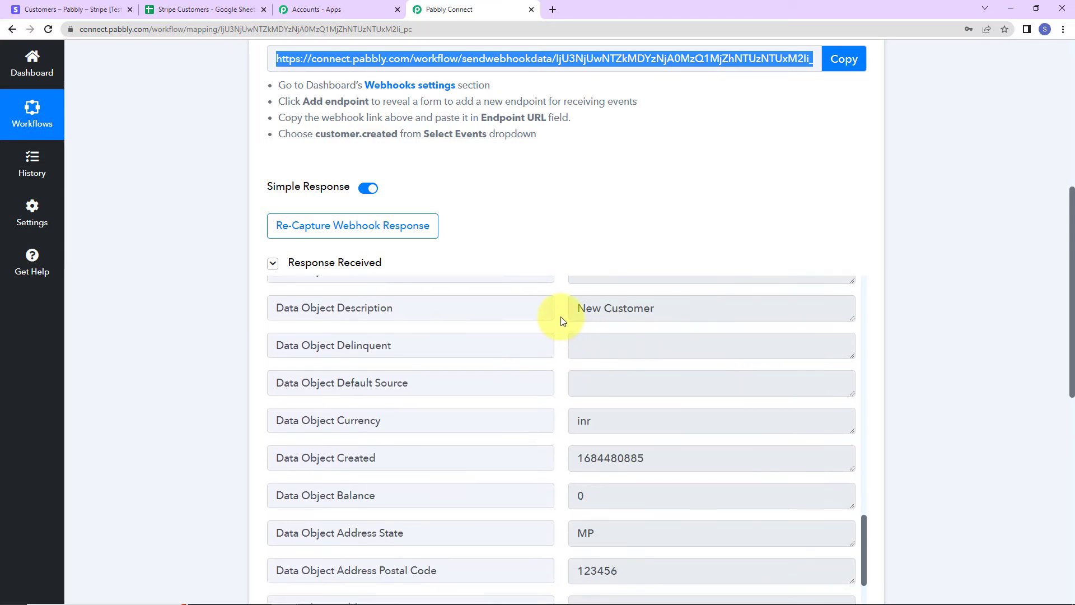
scroll(703, 398, down, 5)
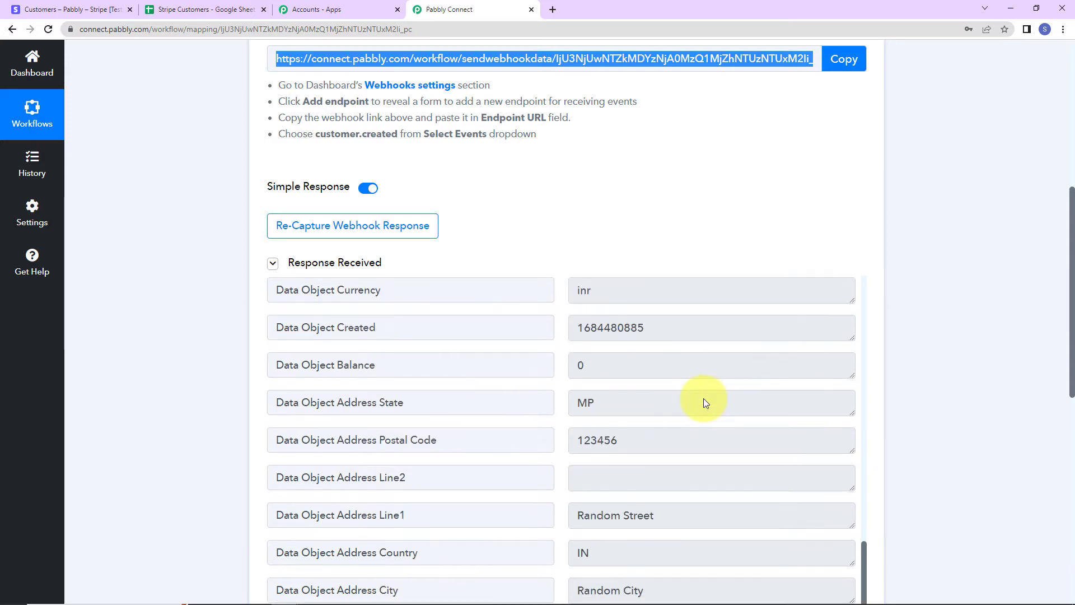
scroll(1009, 399, down, 2)
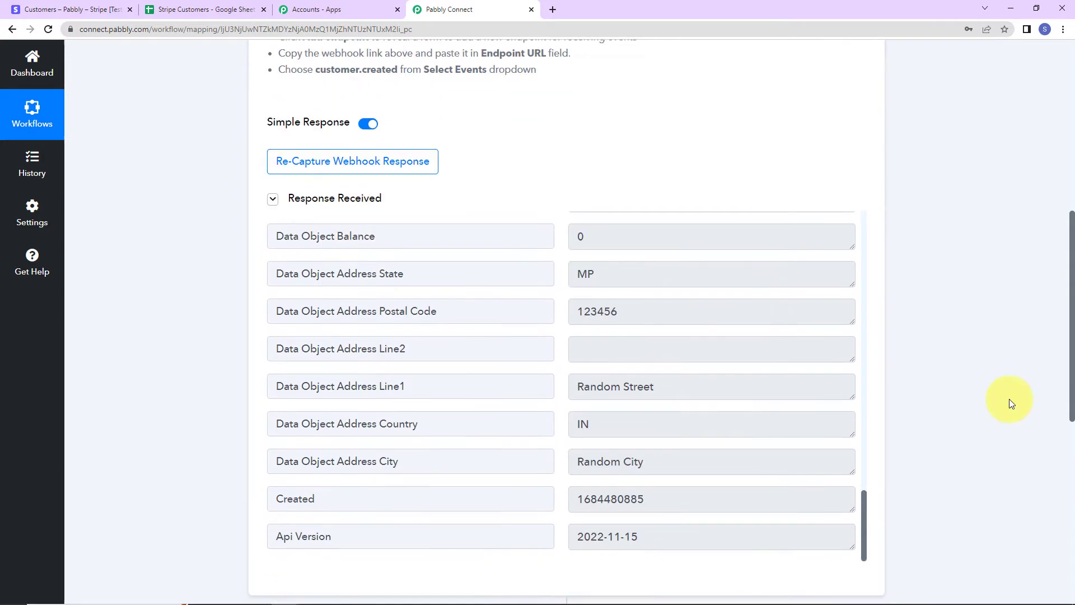
scroll(1011, 404, down, 2)
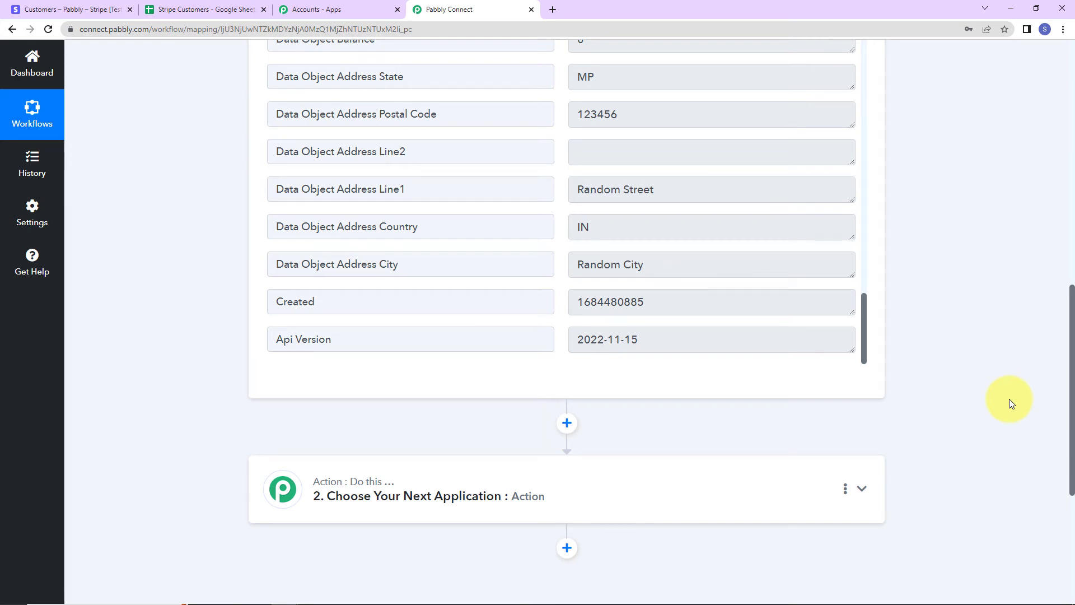
scroll(1009, 398, down, 2)
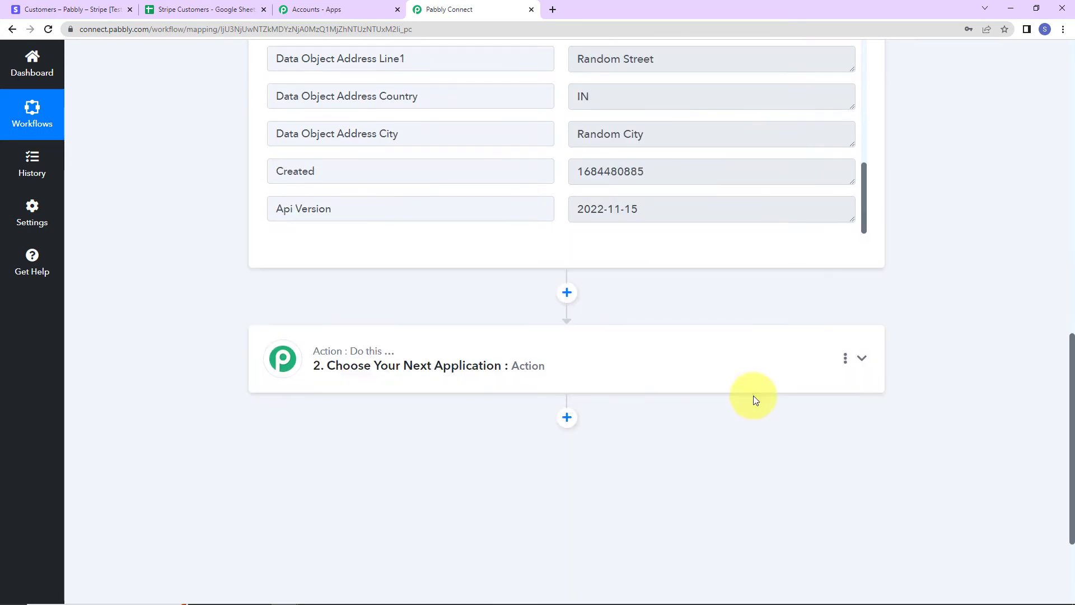
Set the action to Google Sheets Add New Row and begin connecting a Google account.
click(439, 363)
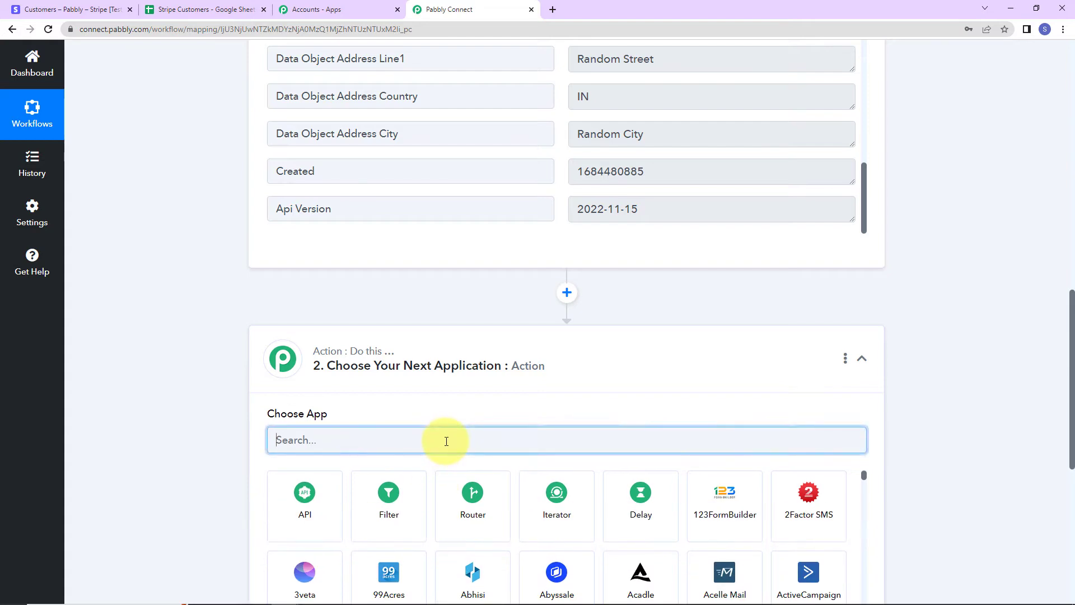
text(goo)
click(710, 563)
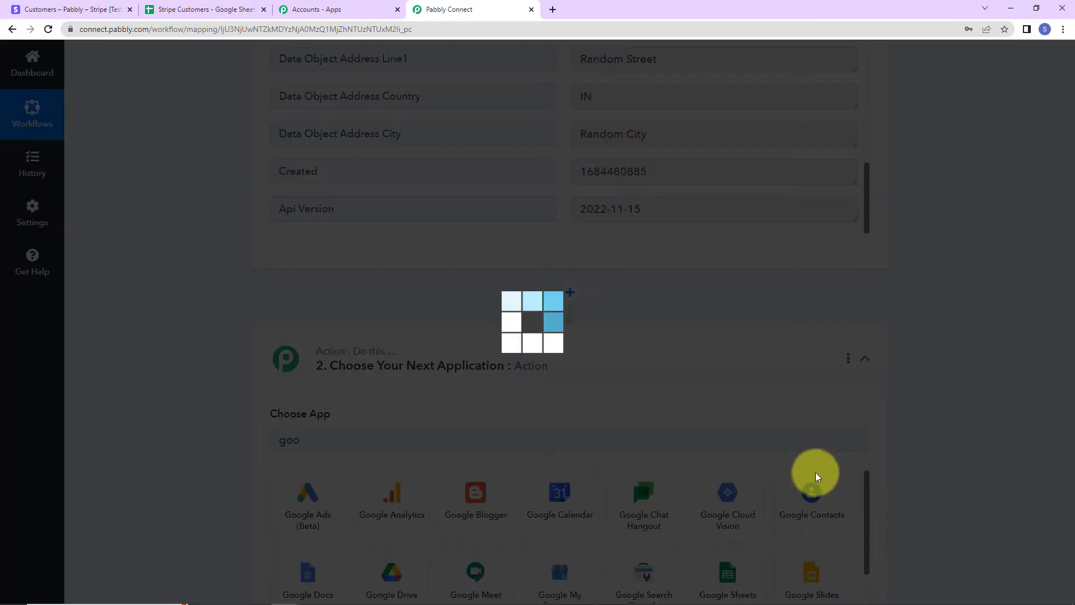
scroll(561, 472, down, 4)
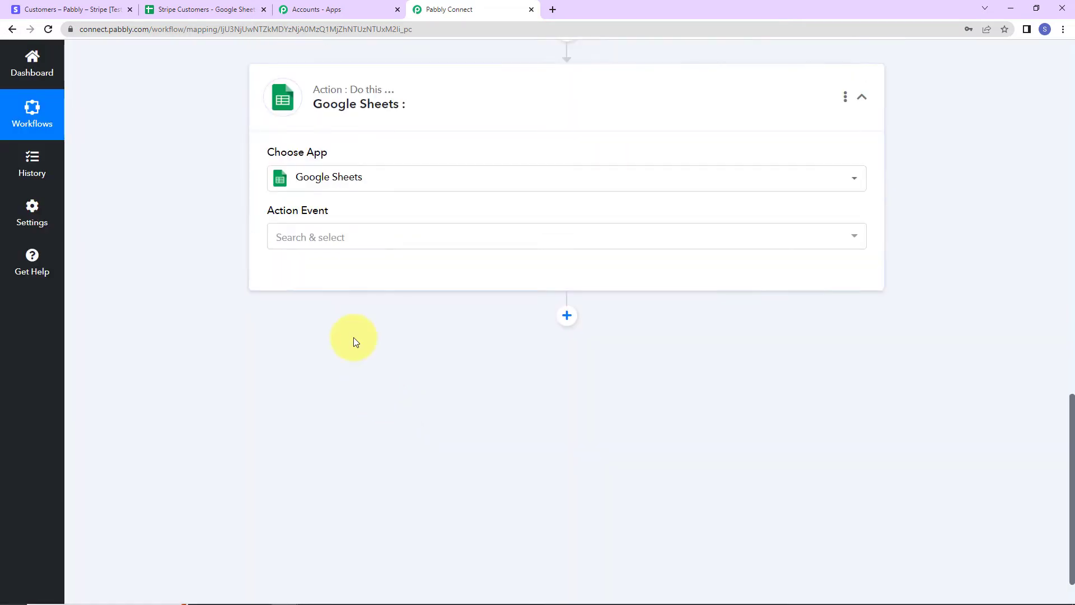
click(345, 237)
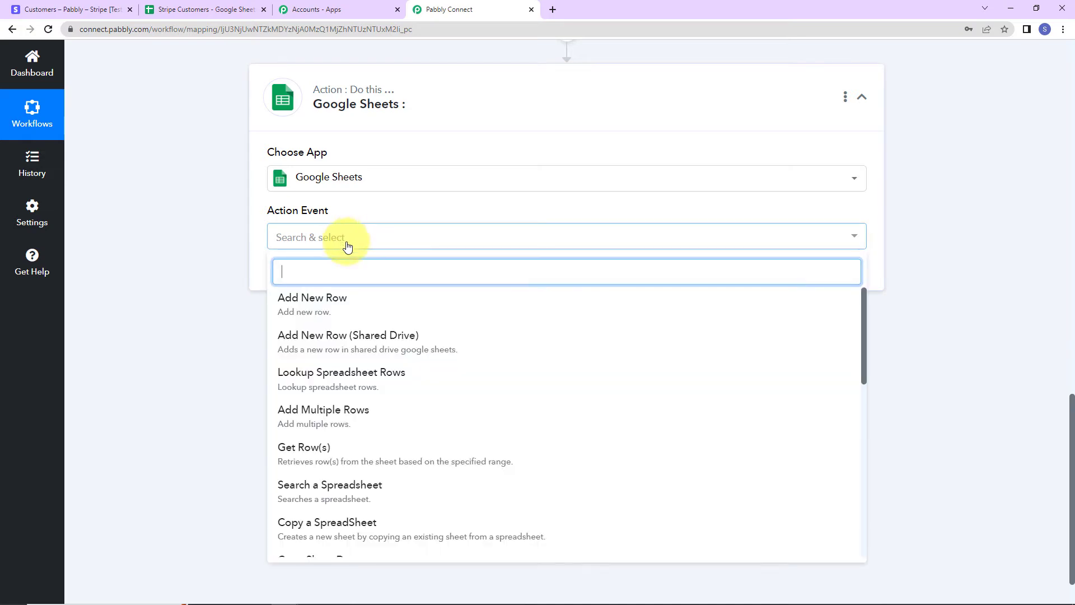
click(343, 309)
click(298, 277)
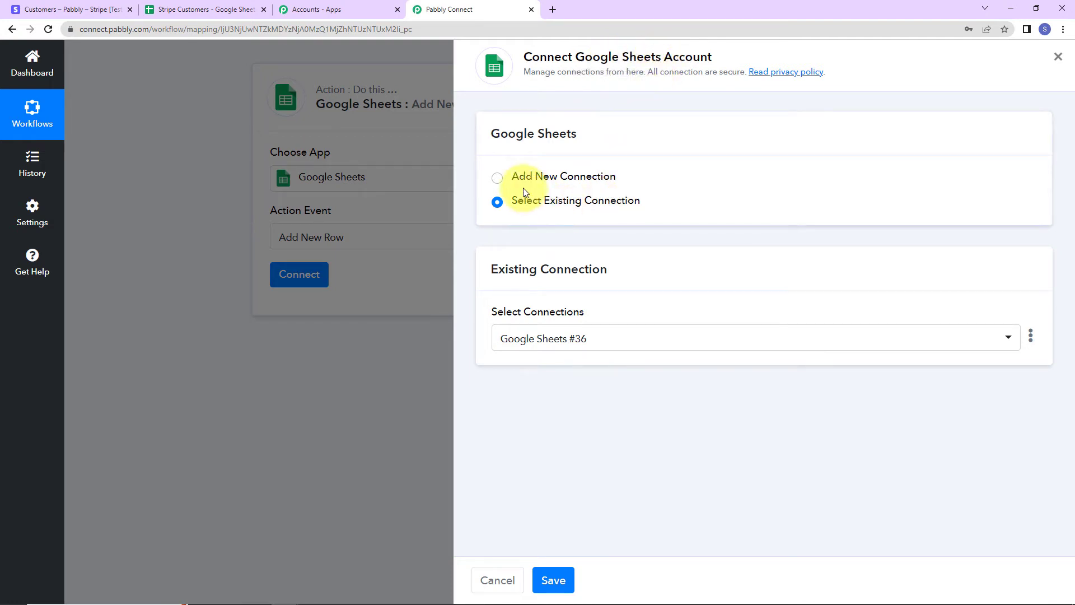
Add a new Google Sheets connection by signing in with a Google account and allowing access.
click(501, 183)
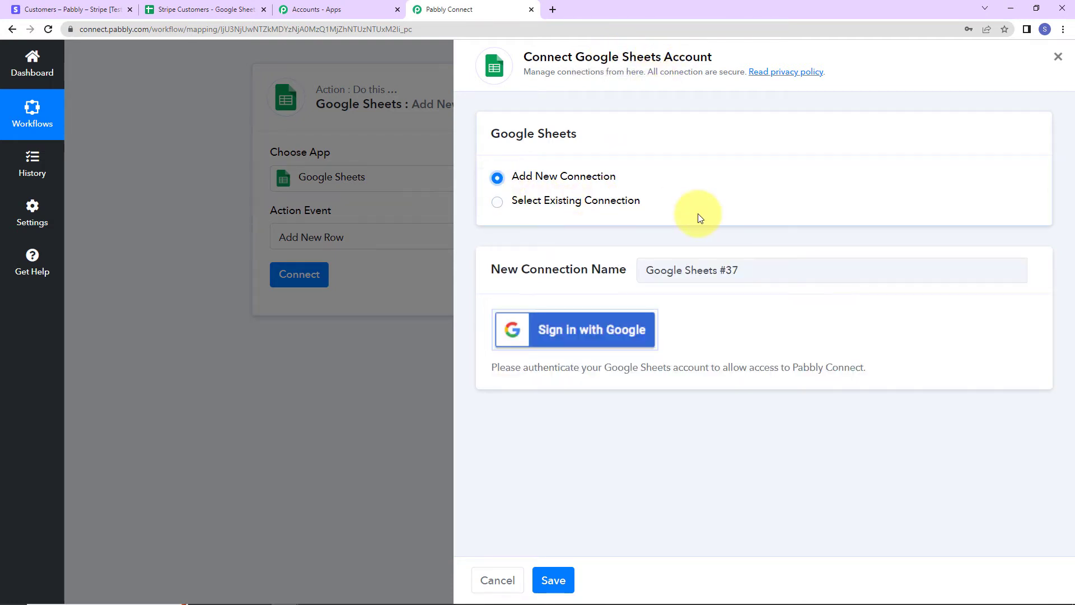
click(611, 329)
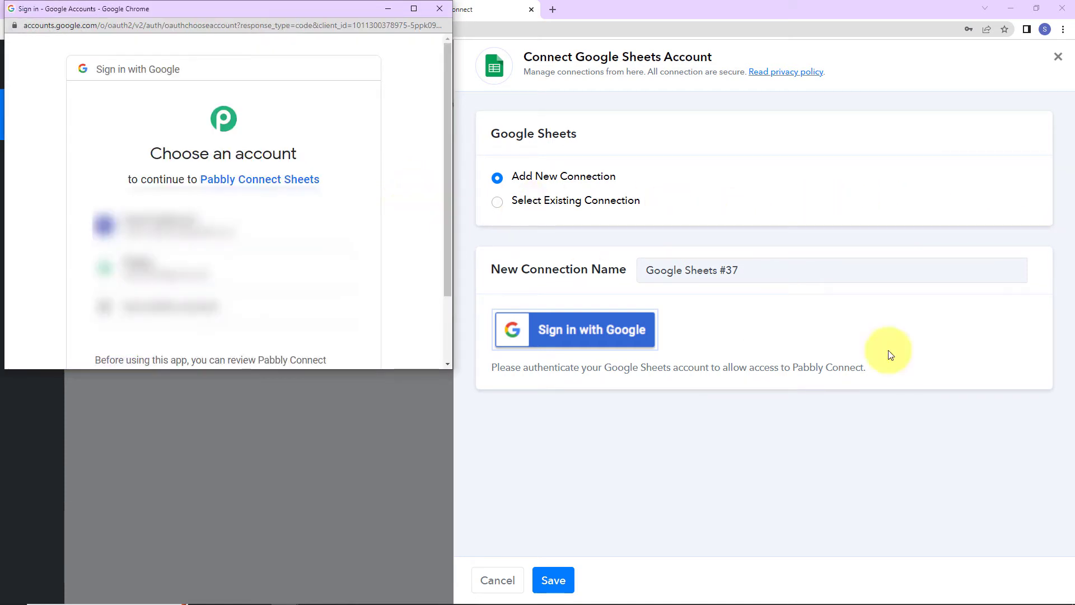
click(192, 225)
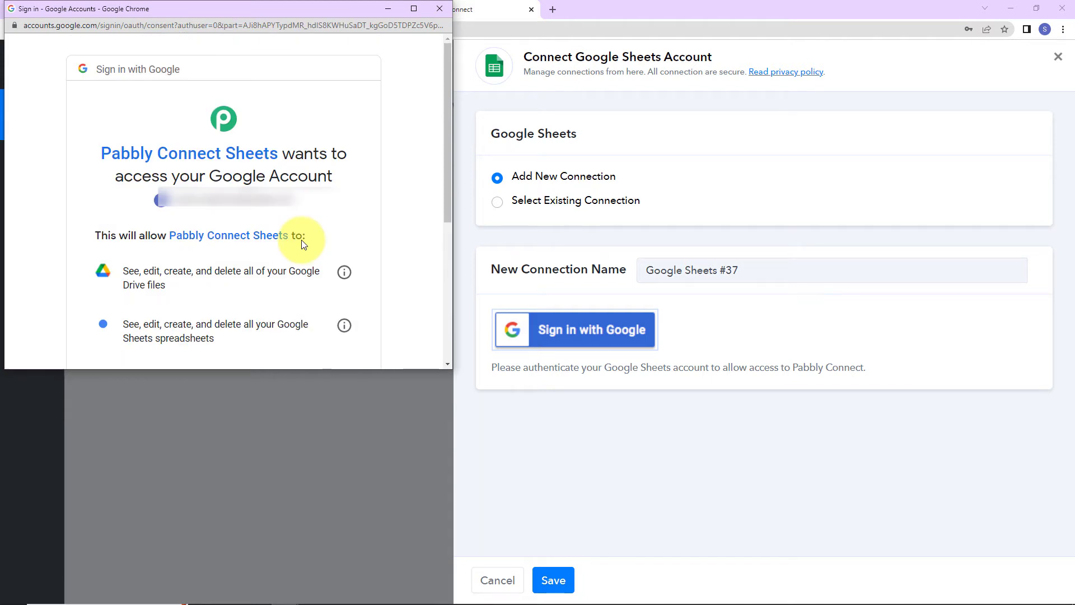
scroll(283, 182, down, 5)
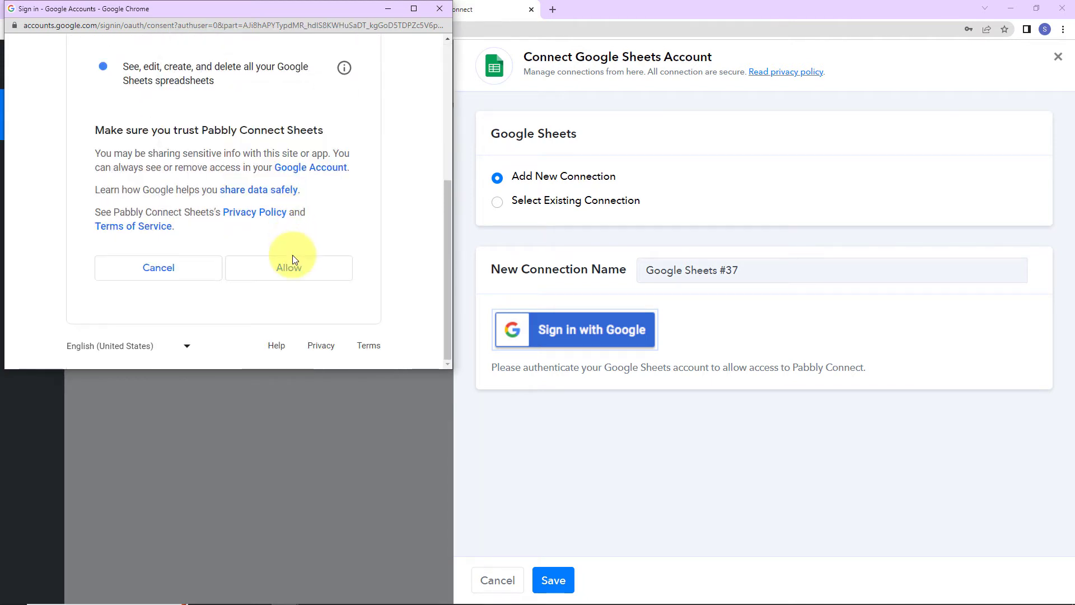
click(288, 266)
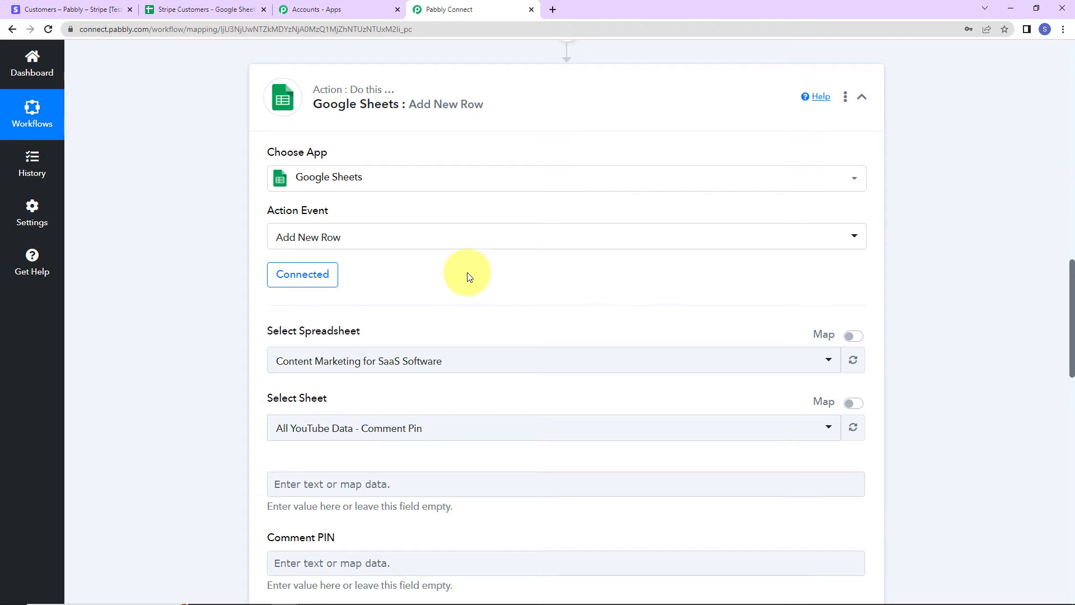
Check the Stripe Customers spreadsheet's Name, Email Address and Contact Number headers.
scroll(469, 278, down, 2)
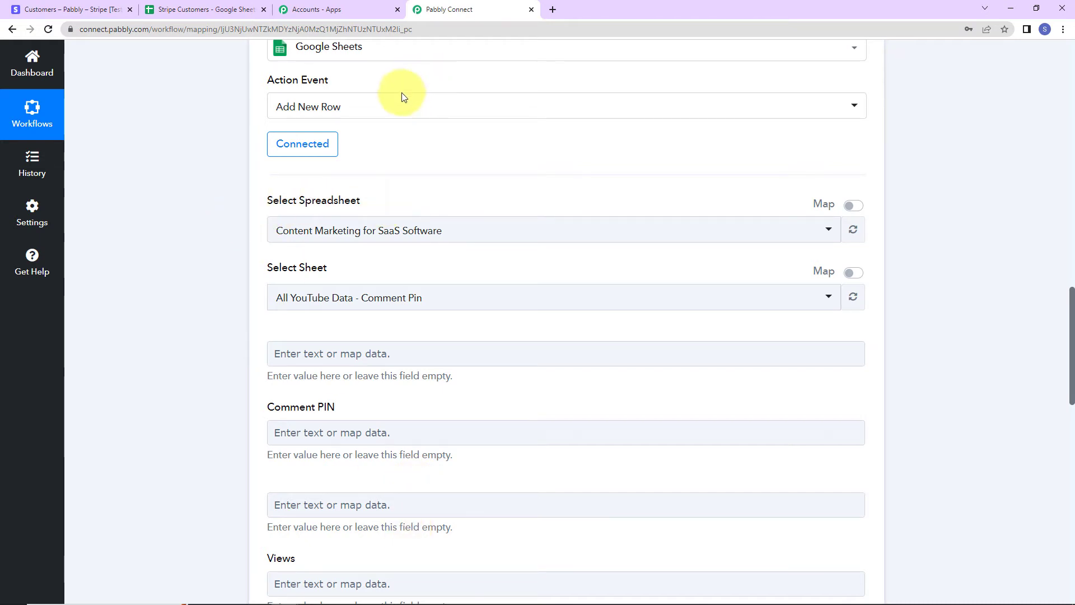
click(227, 9)
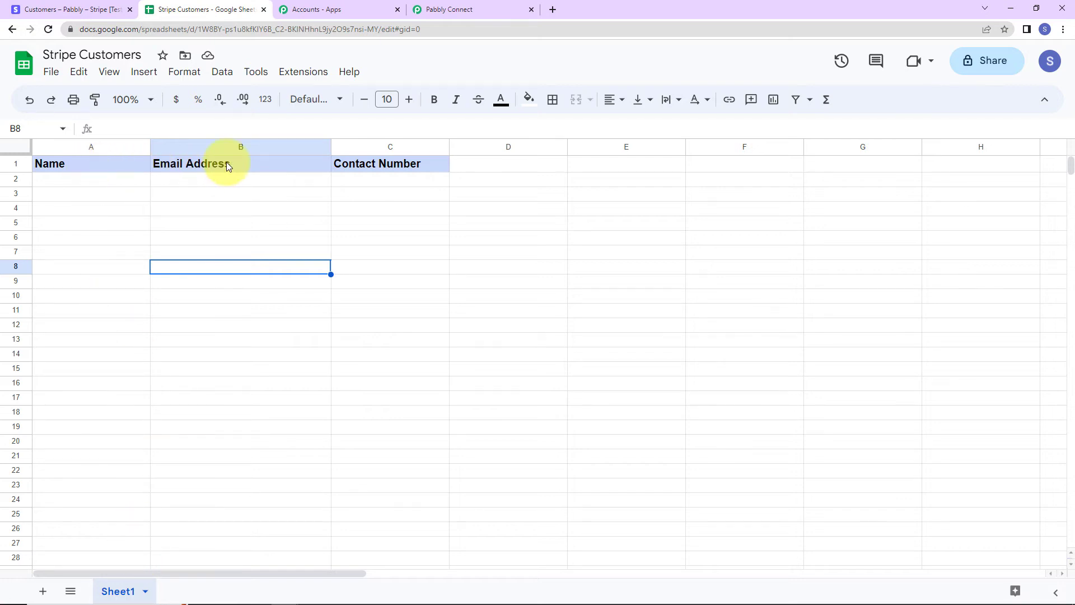
Choose the Stripe Customers spreadsheet so Sheet1's Name, Email Address and Contact Number fields load.
click(489, 9)
click(376, 231)
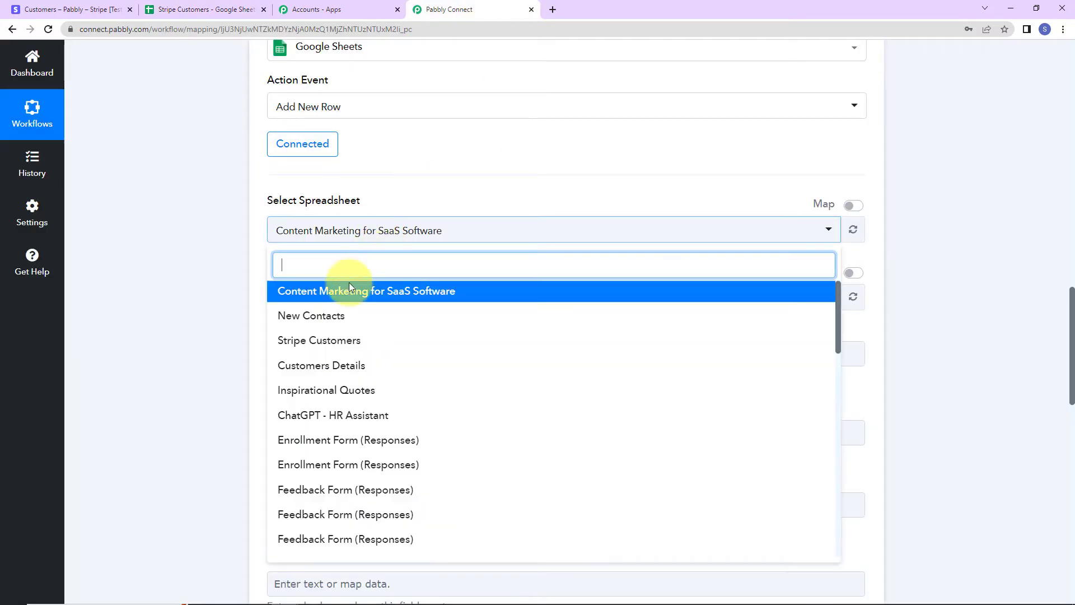
click(314, 342)
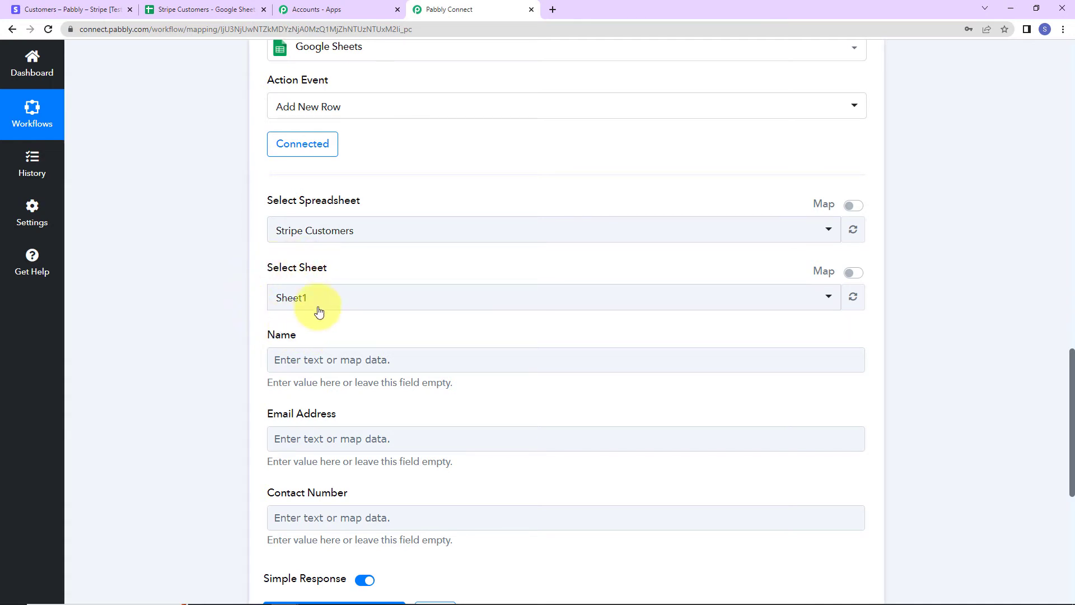
scroll(352, 297, down, 3)
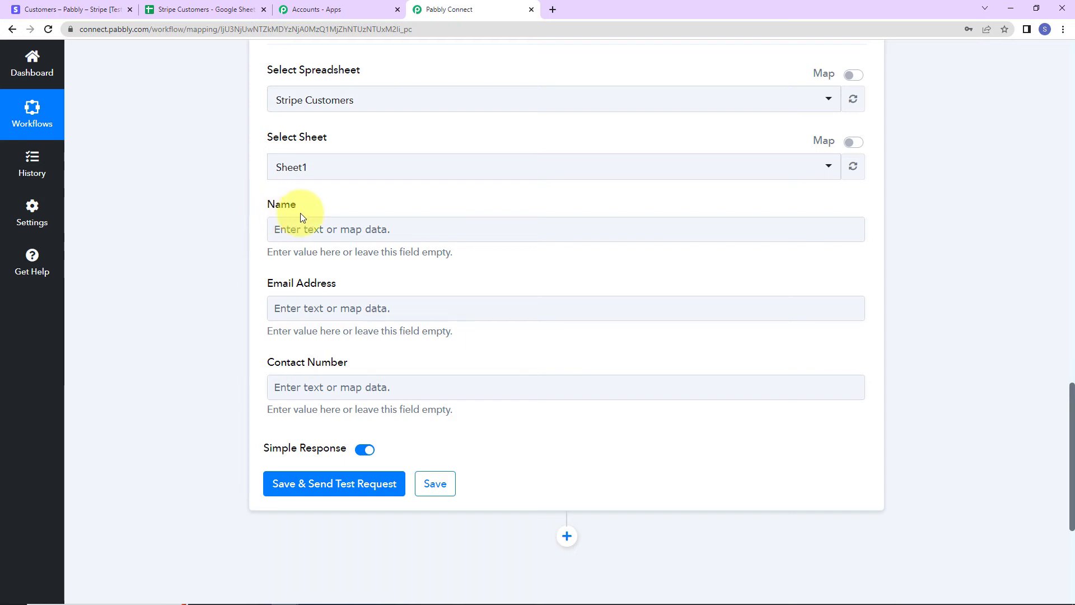
Map the Stripe New Customer Shipping Name into the Name field.
click(312, 230)
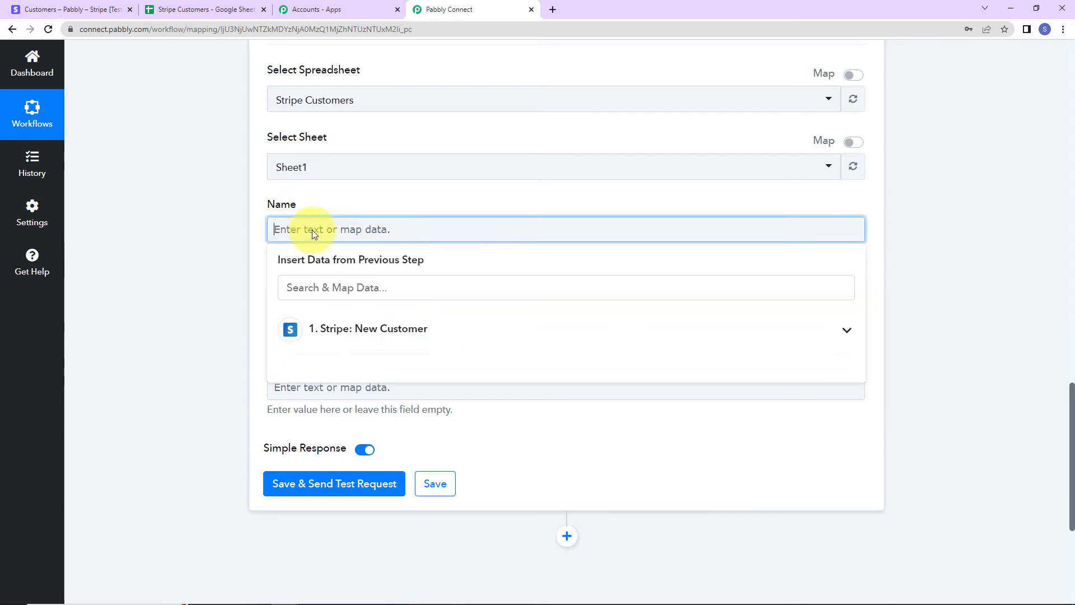
click(331, 328)
scroll(379, 544, down, 3)
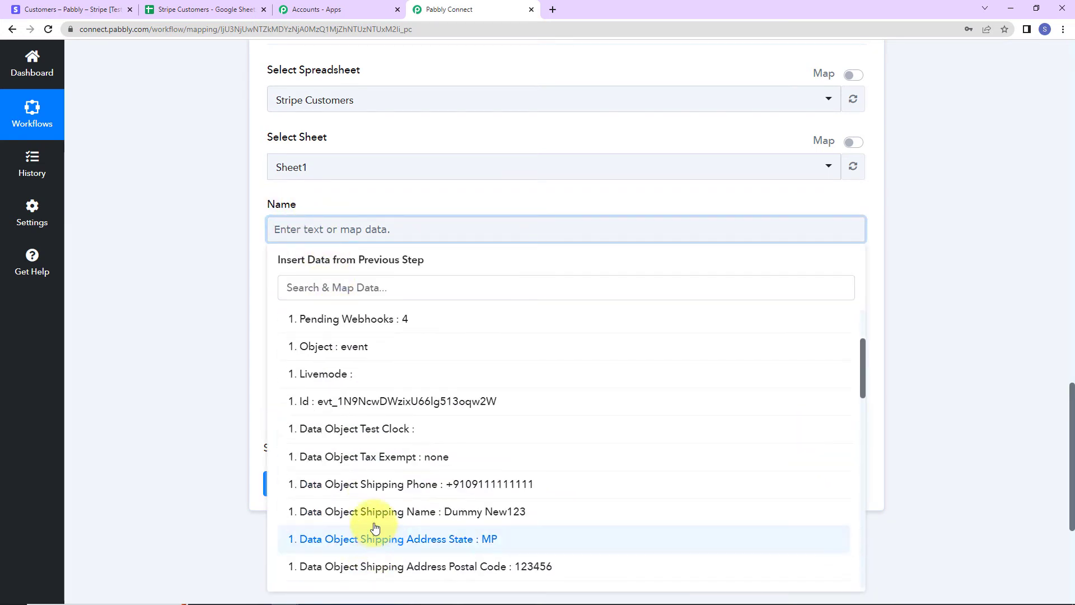
click(386, 511)
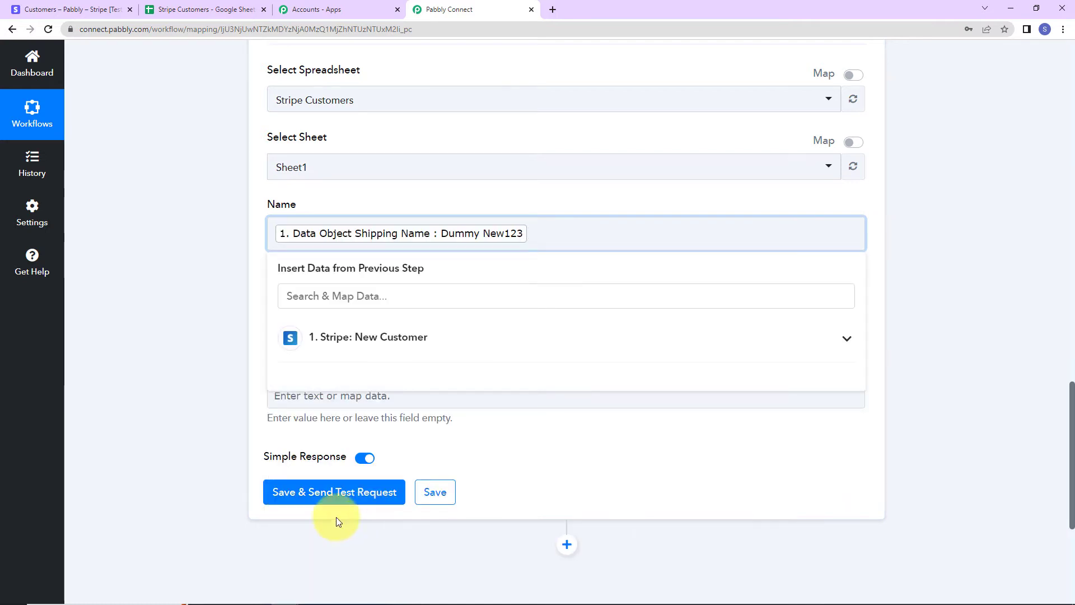
click(221, 363)
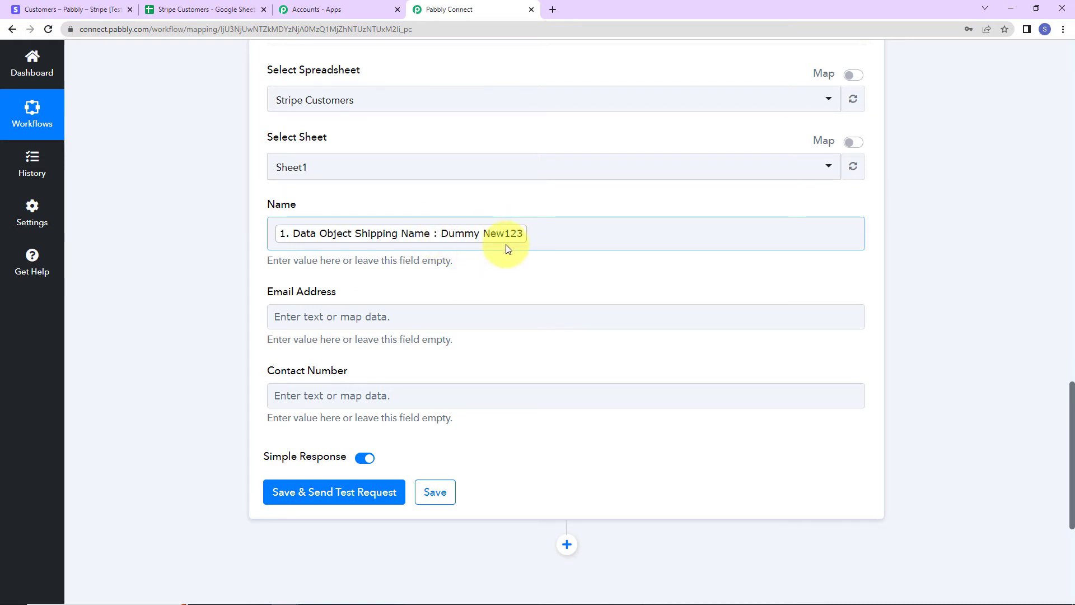
Map the Stripe customer's Data Object Email into the Email Address field.
click(290, 315)
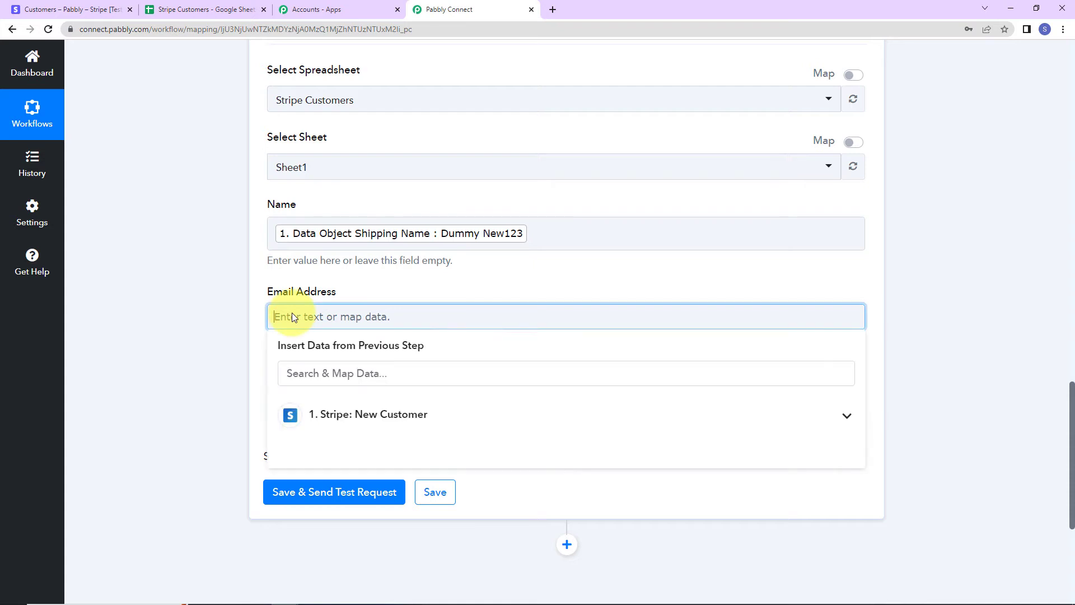
click(321, 374)
click(353, 421)
text(@)
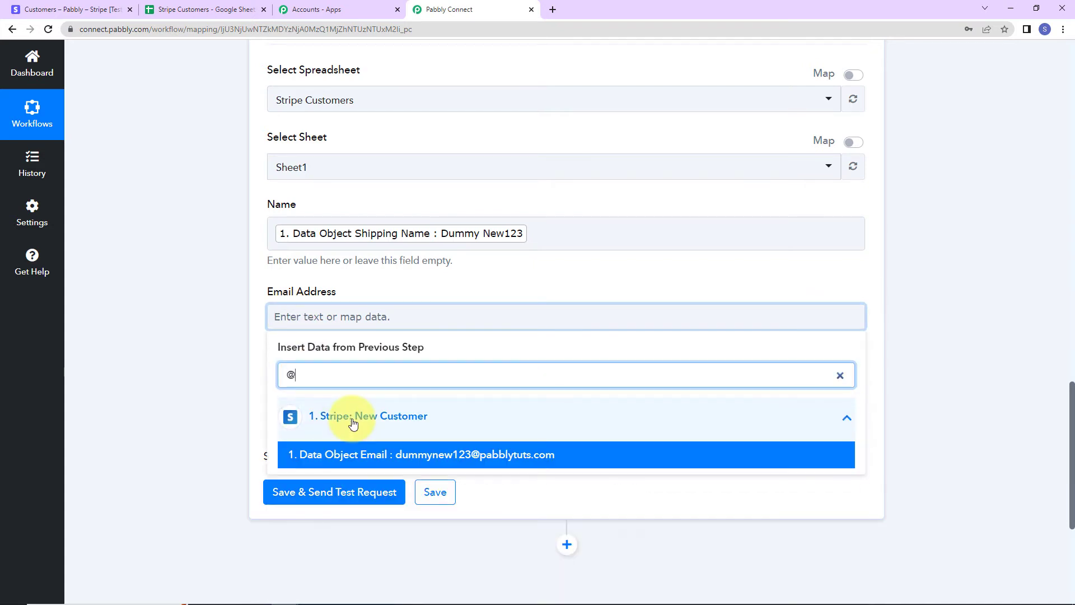
click(380, 454)
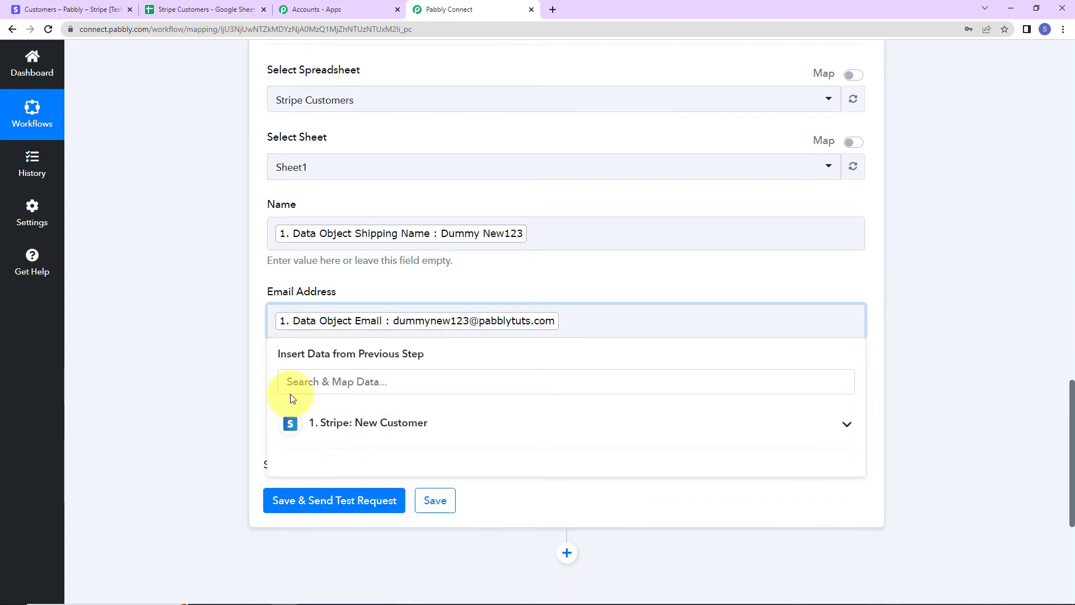
click(213, 358)
scroll(213, 358, down, 3)
Map Shipping Phone into Contact Number, then glance at the still-empty Stripe Customers sheet.
click(328, 283)
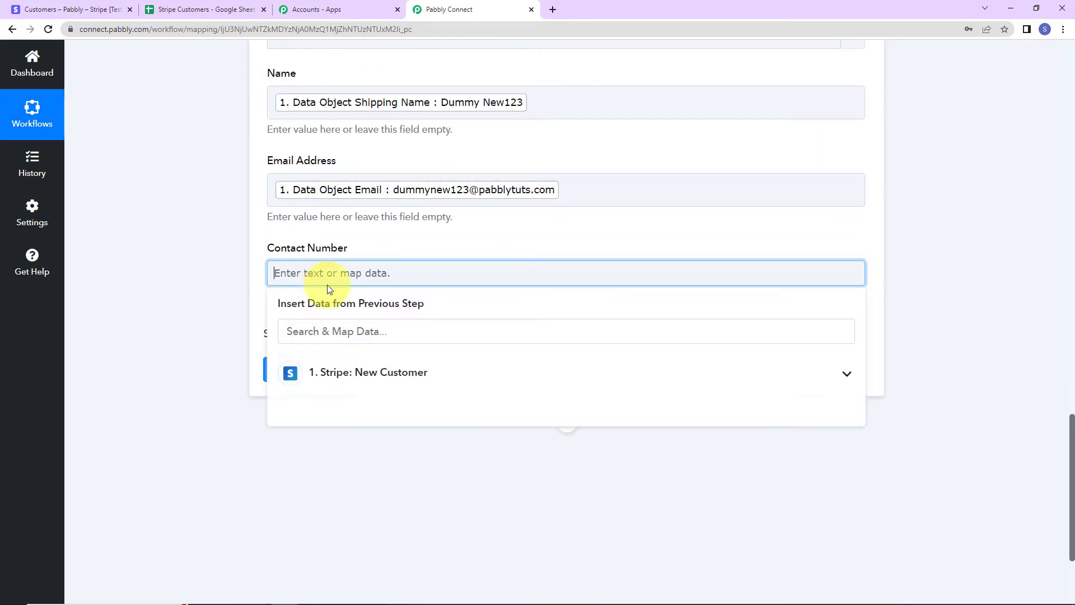
click(356, 391)
scroll(350, 392, down, 3)
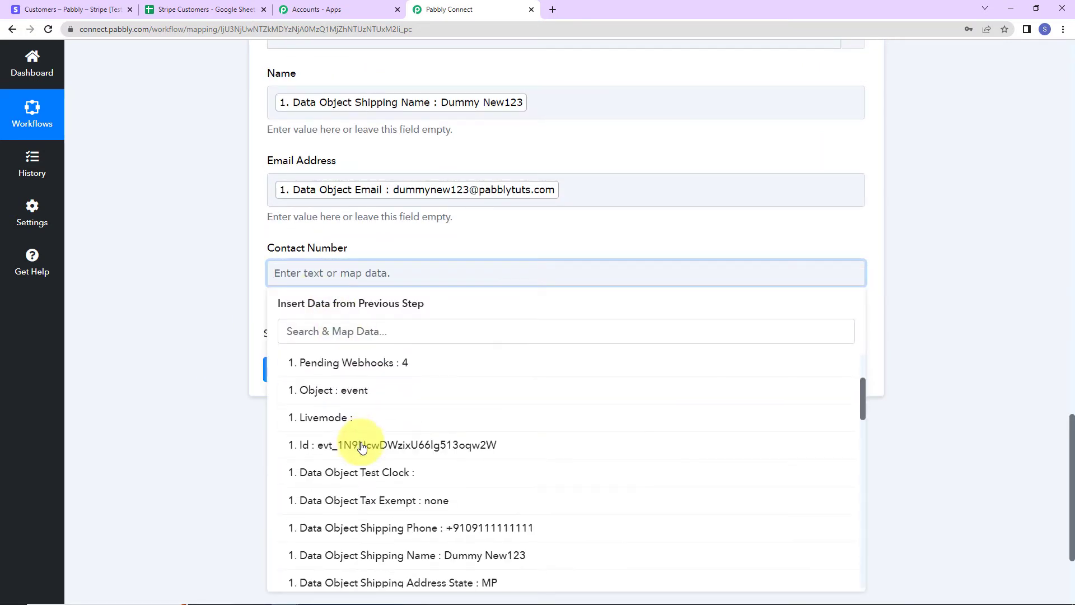
click(352, 528)
click(180, 414)
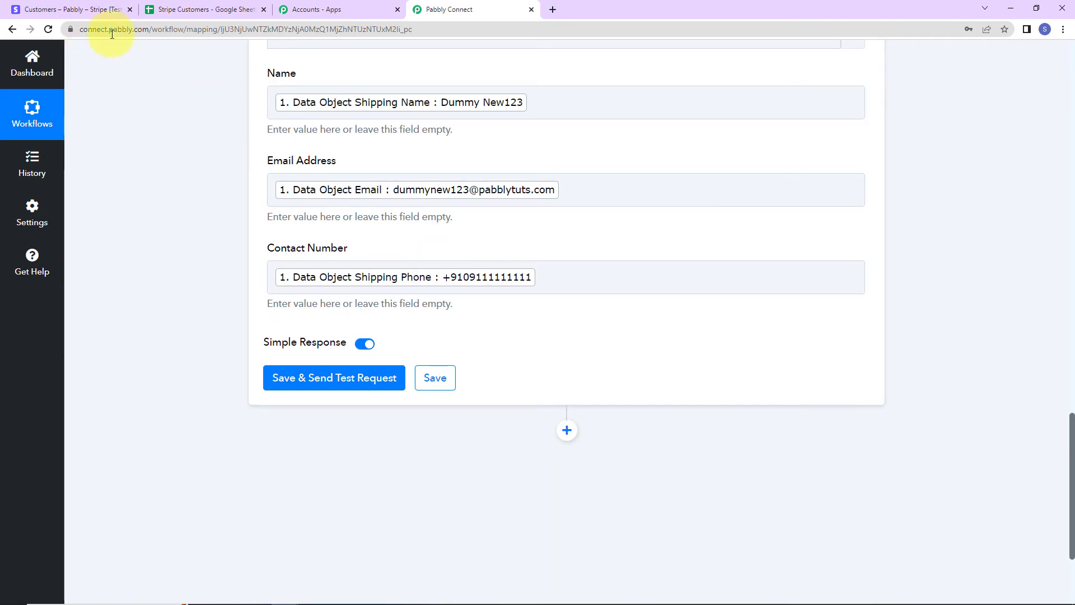
click(180, 9)
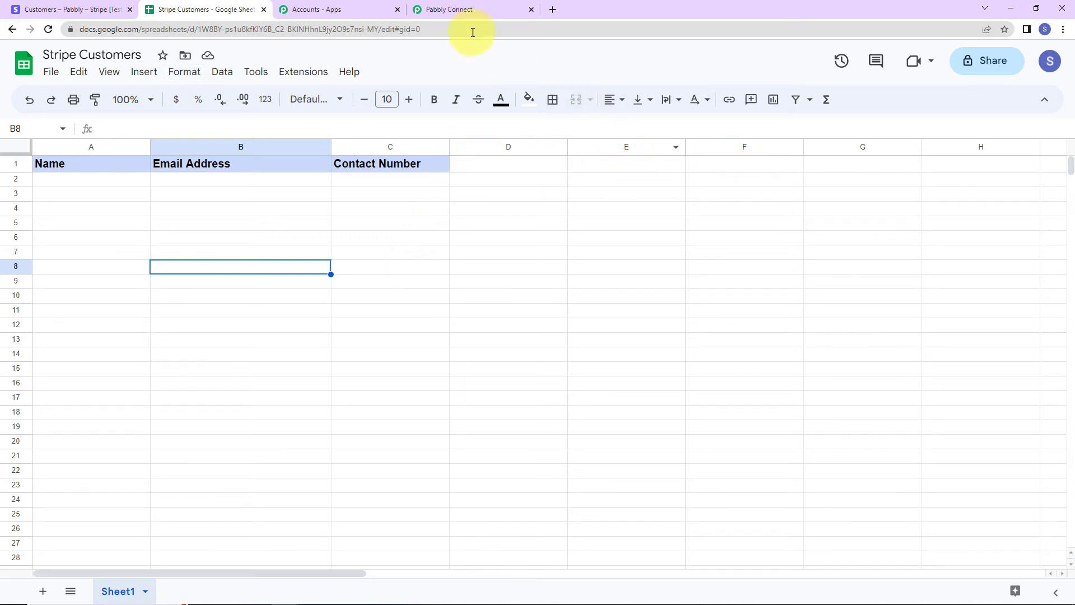
click(456, 10)
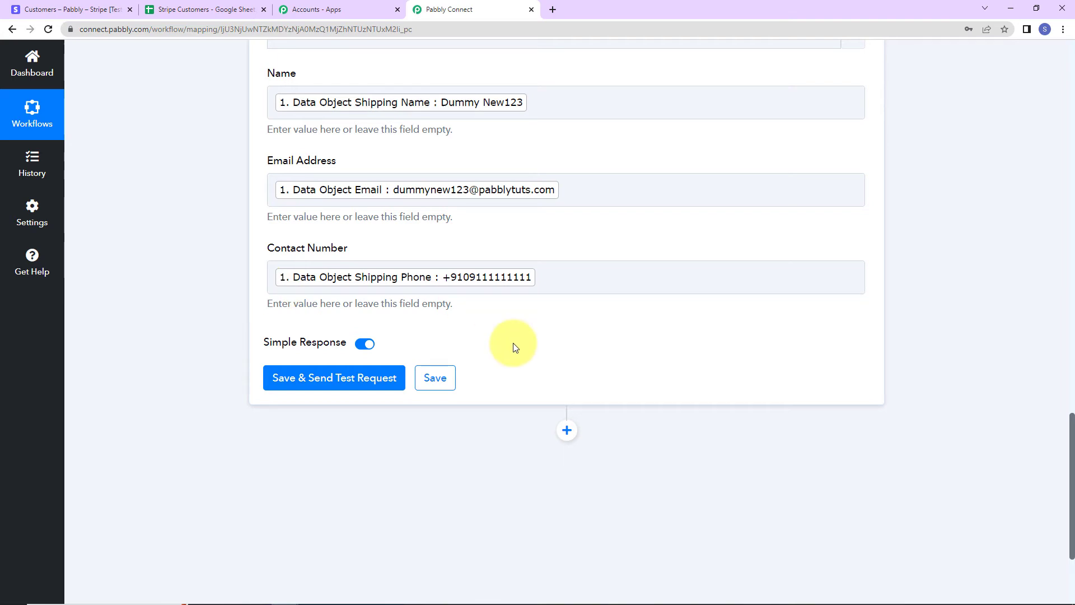
Save and send a test request, then check the spreadsheet for the added row 2.
click(338, 380)
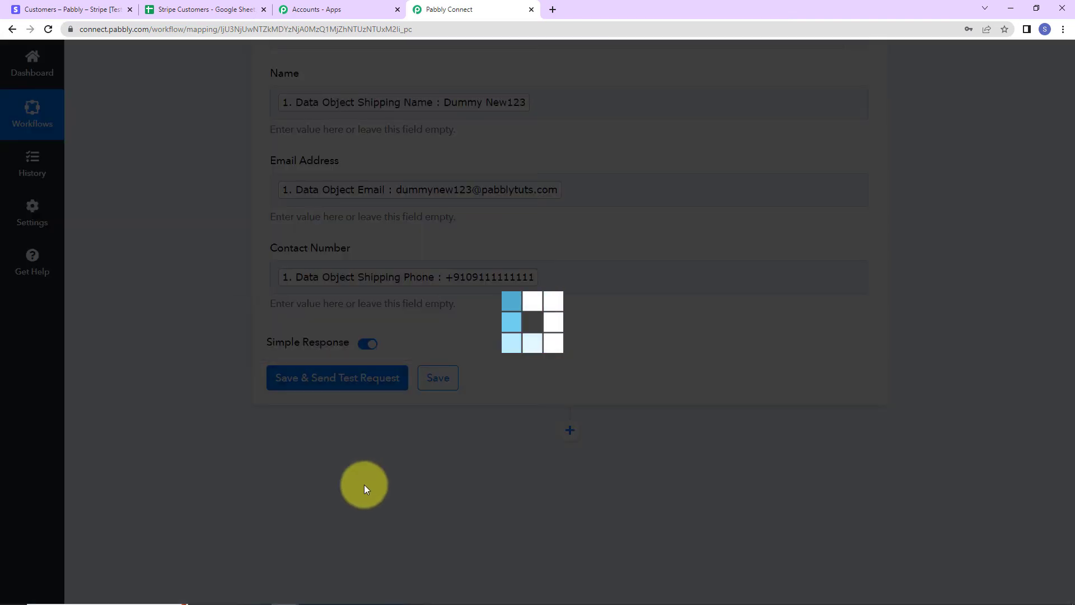
scroll(972, 348, down, 2)
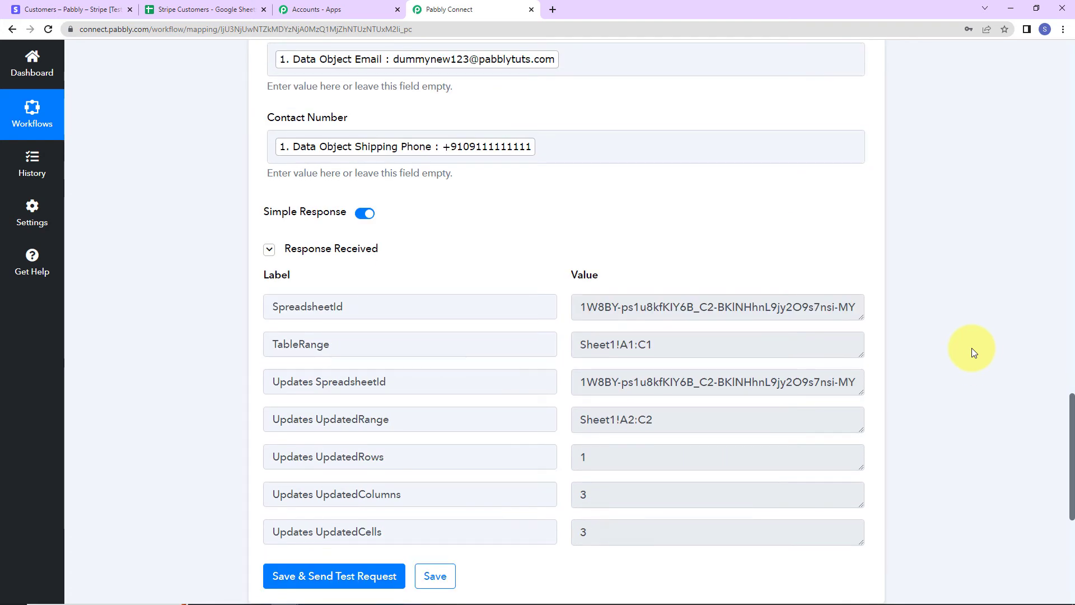
click(213, 10)
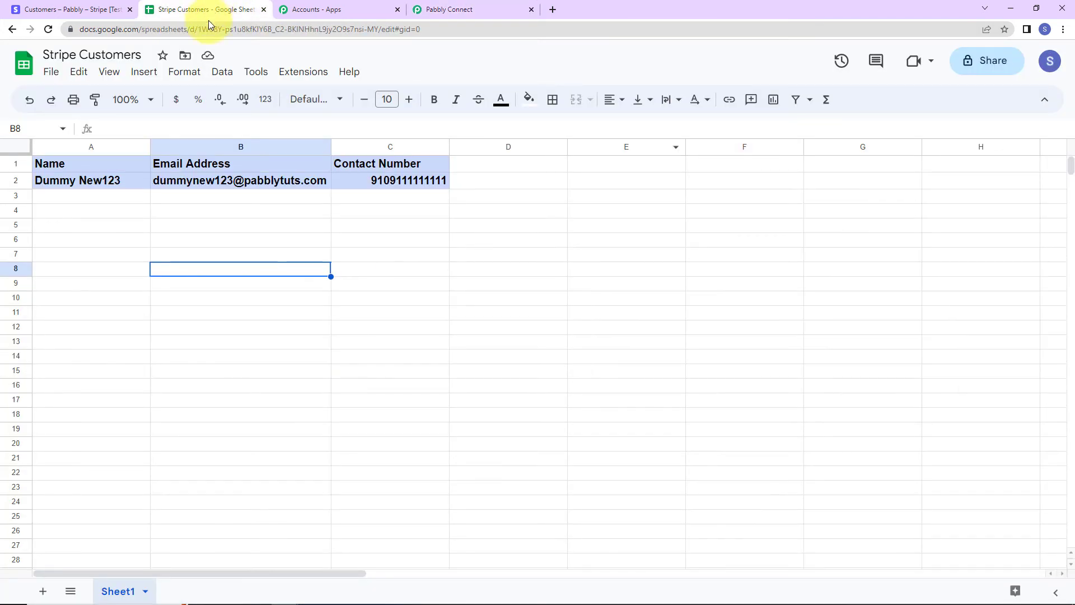
Give row 2 of the sheet a white fill, then move to Stripe's customer list.
click(15, 180)
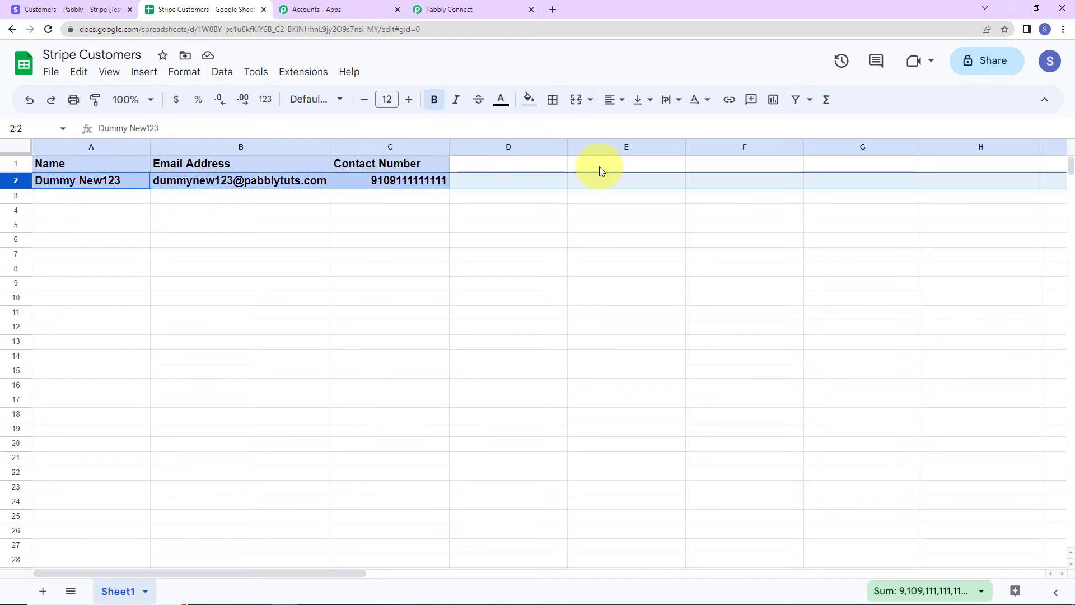
click(529, 100)
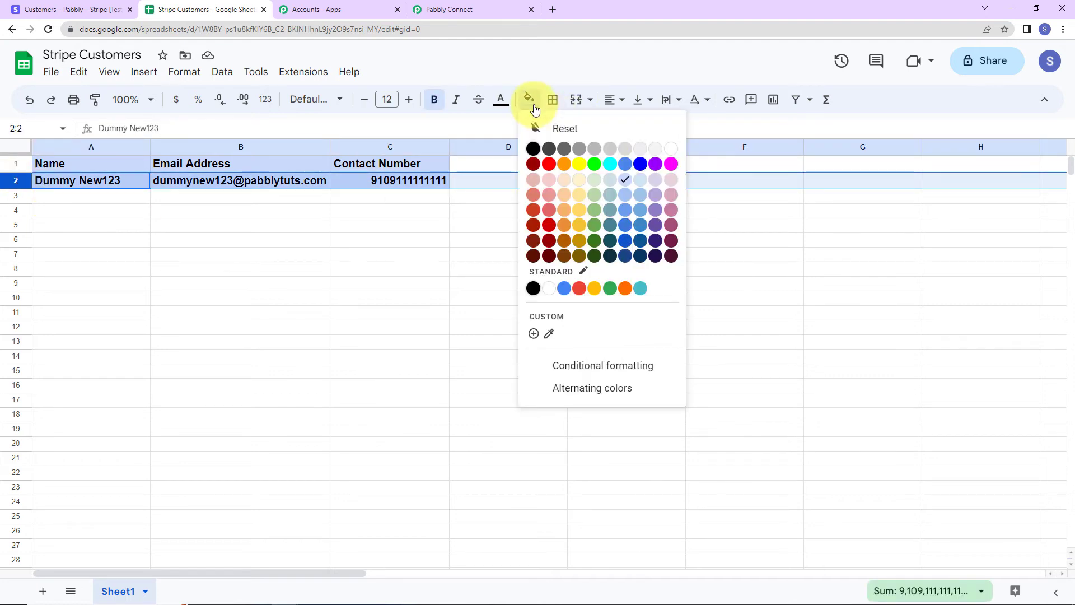
click(549, 288)
click(463, 345)
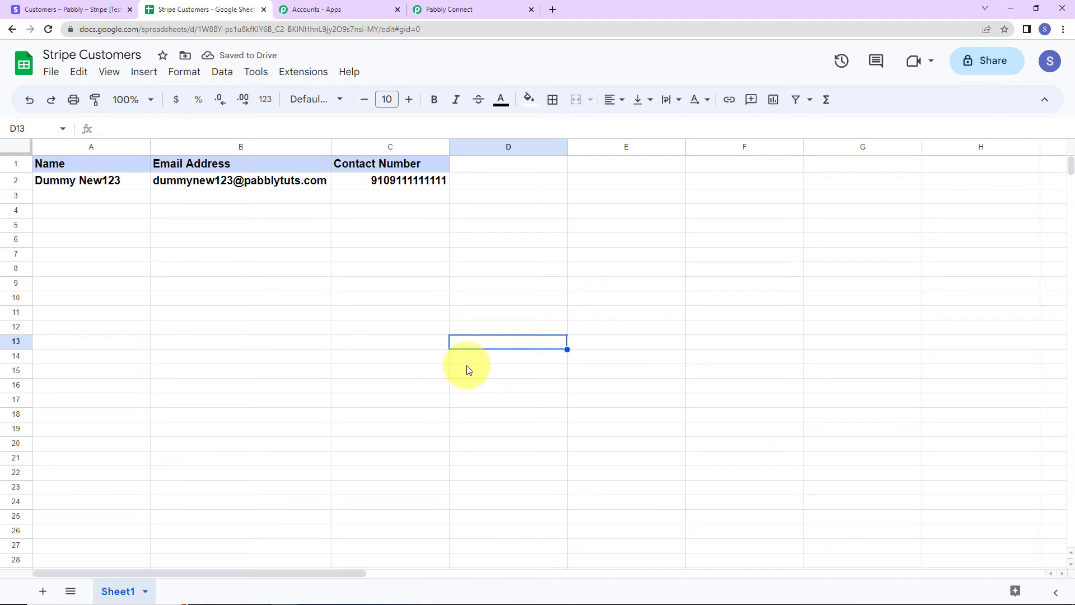
click(70, 13)
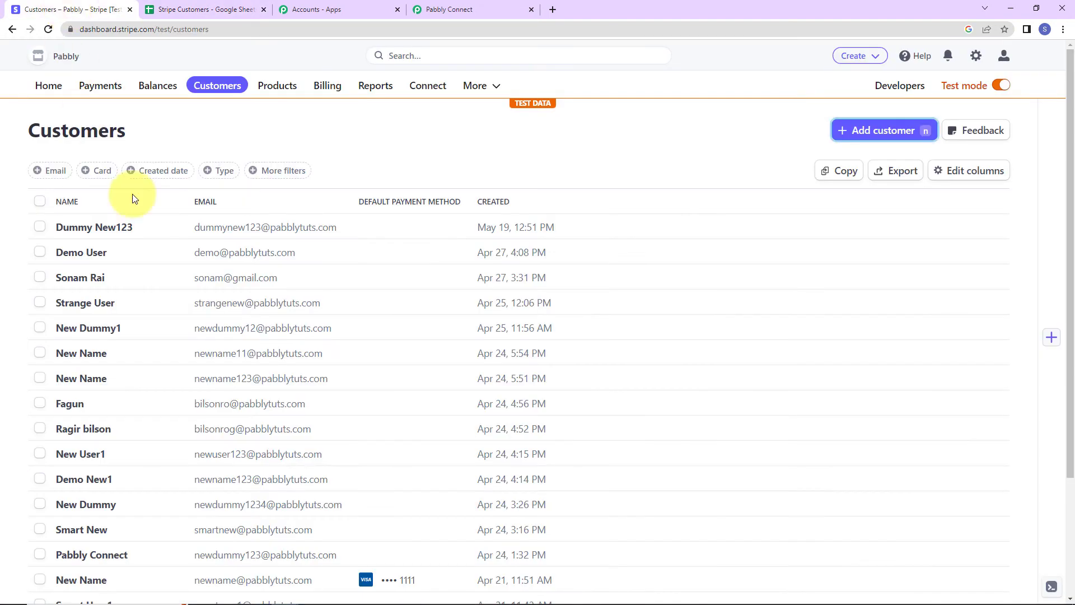
Start a new Stripe customer with a test name, email and description 'New Customer'.
click(867, 126)
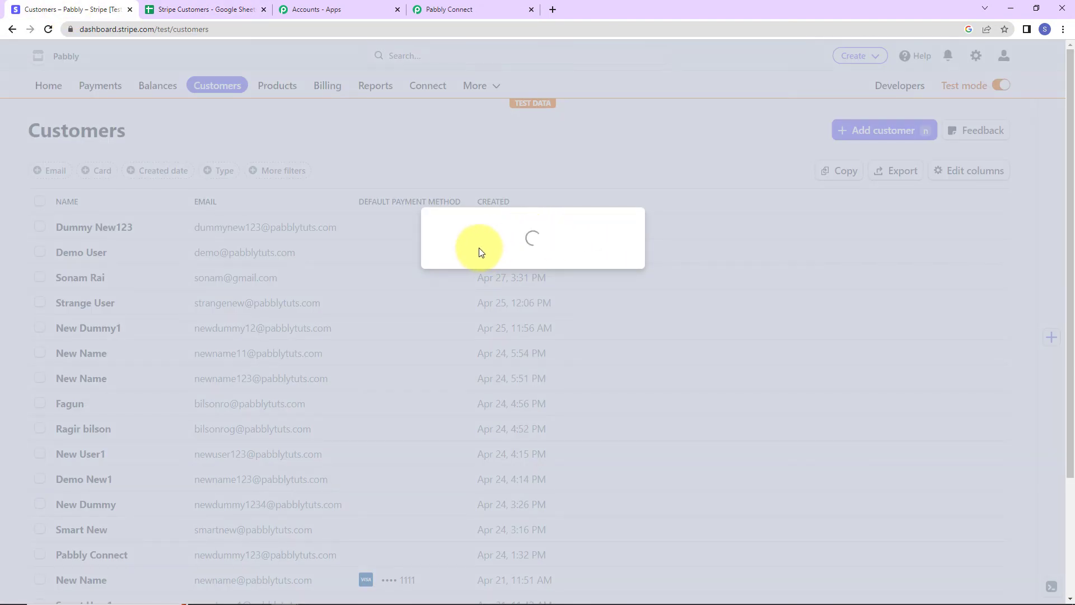
click(471, 185)
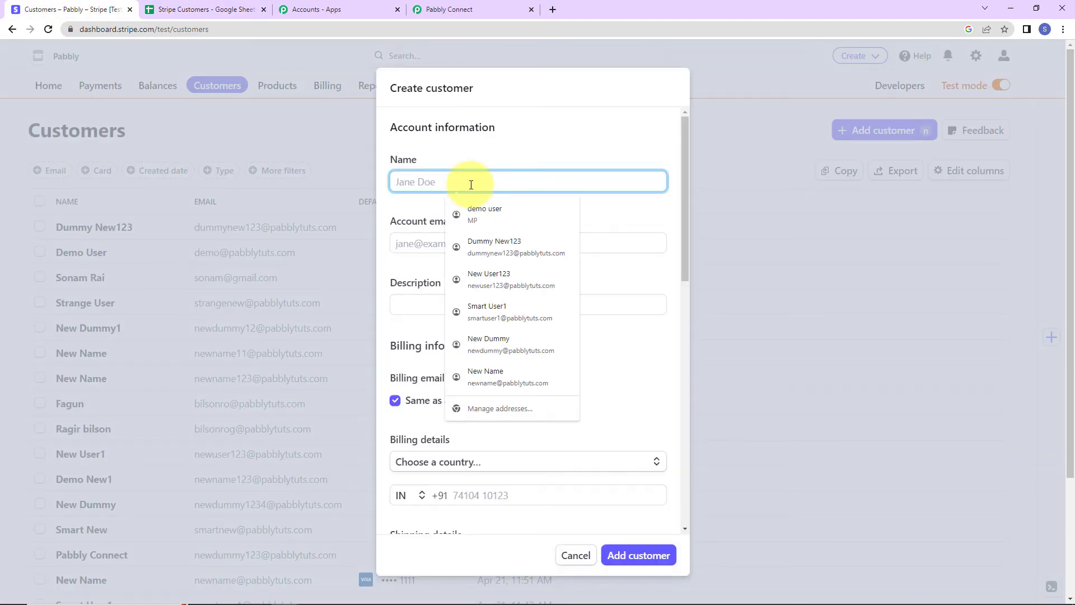
text(New)
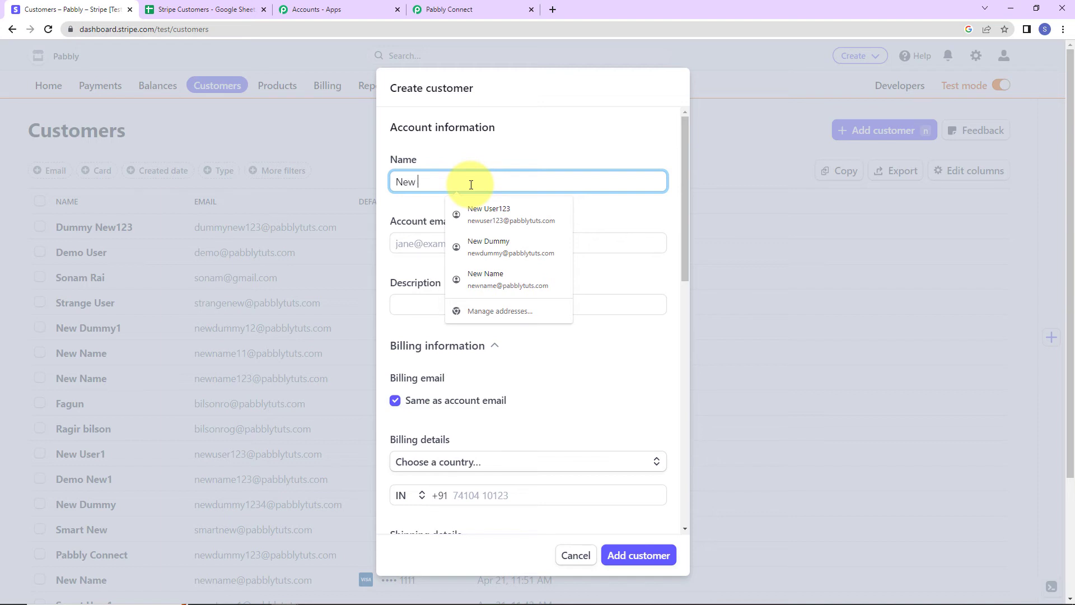
text( Name123)
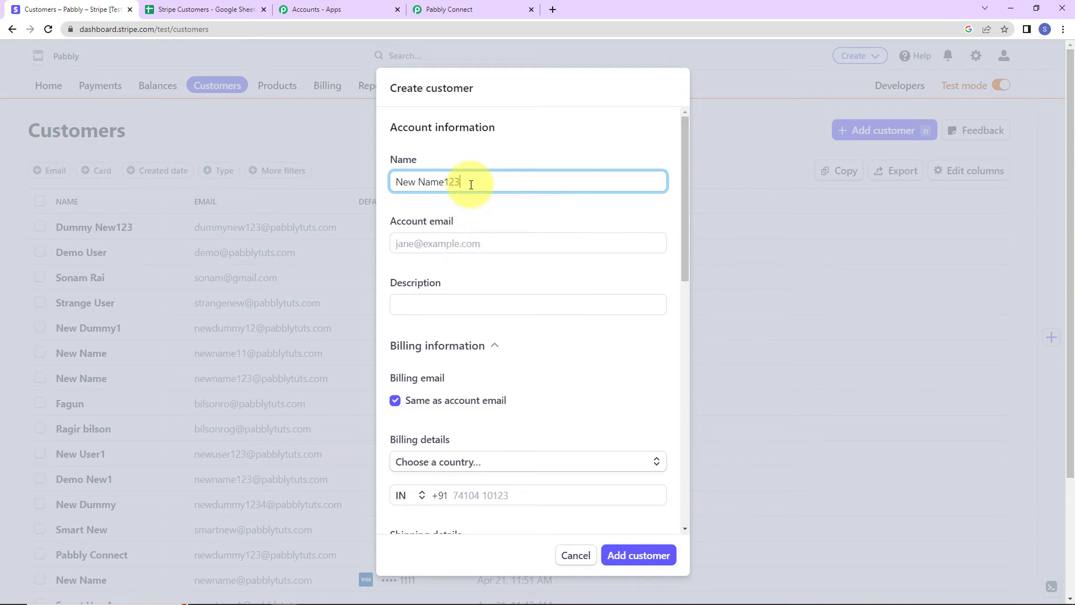
click(461, 249)
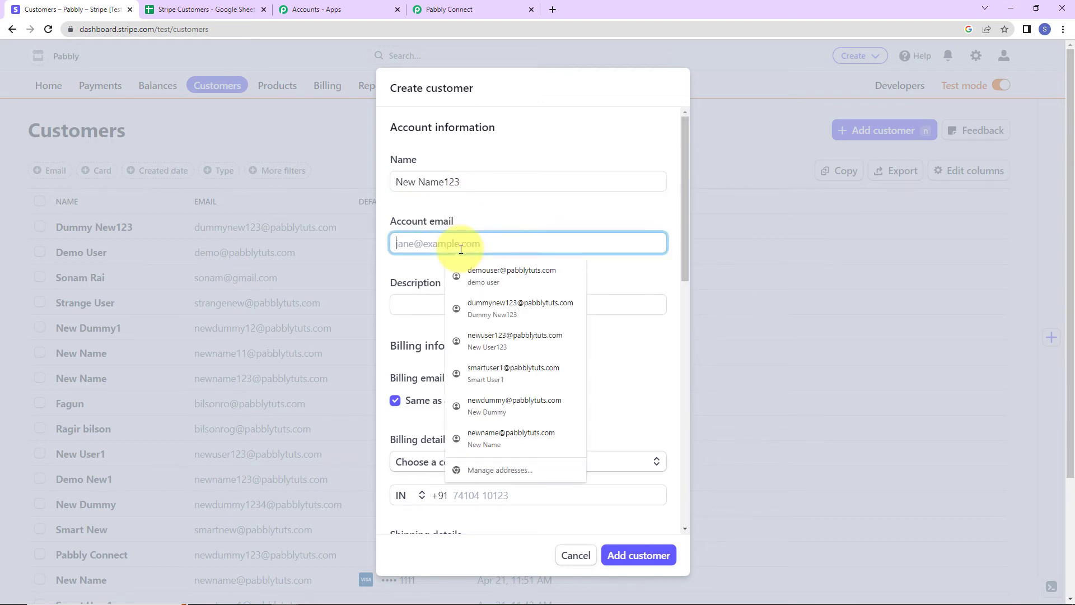
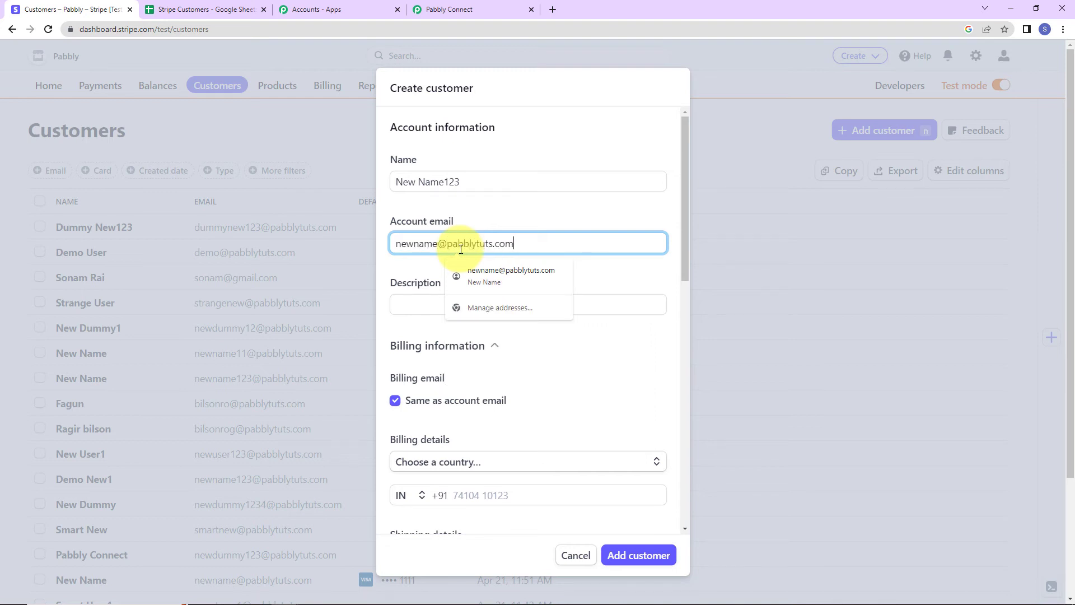
click(409, 304)
click(460, 329)
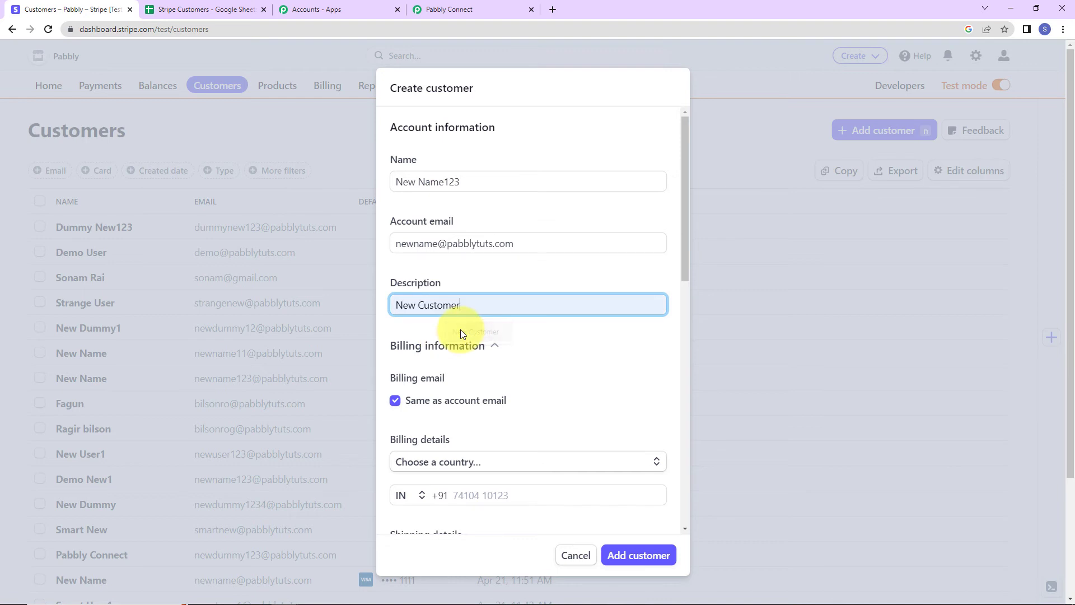
scroll(462, 333, down, 1)
scroll(461, 334, down, 2)
Set billing country to India, autofill the billing address and phone, and mark shipping same as billing.
click(468, 339)
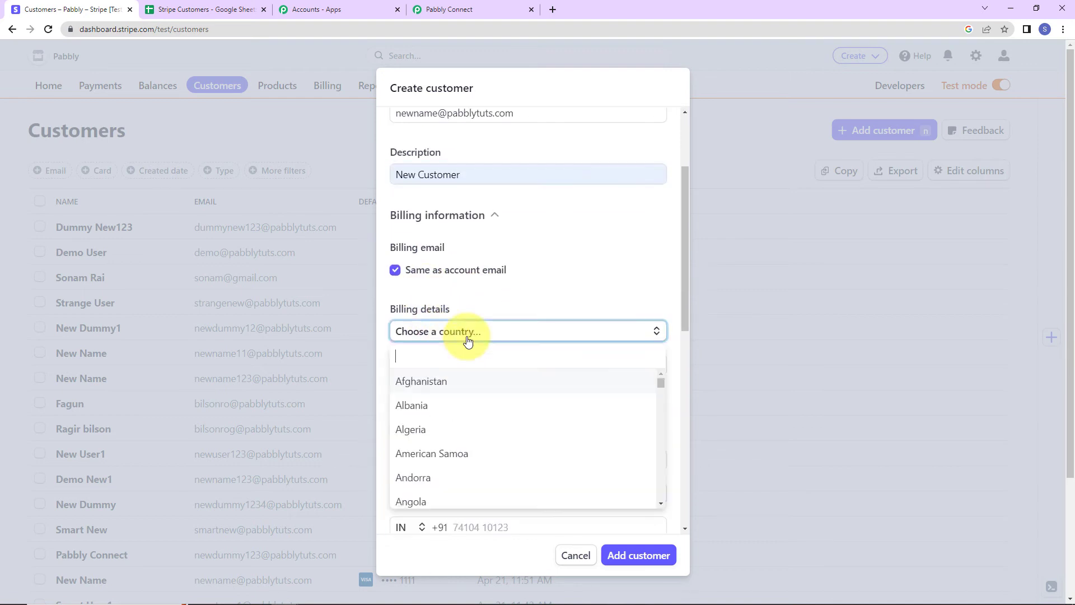
text(in)
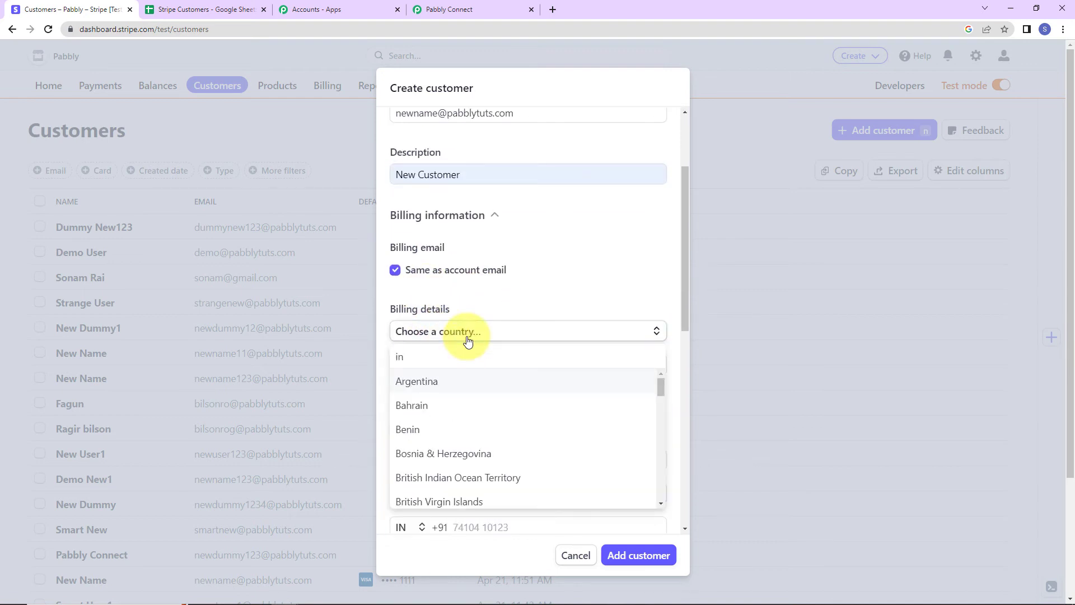
text(d)
click(439, 402)
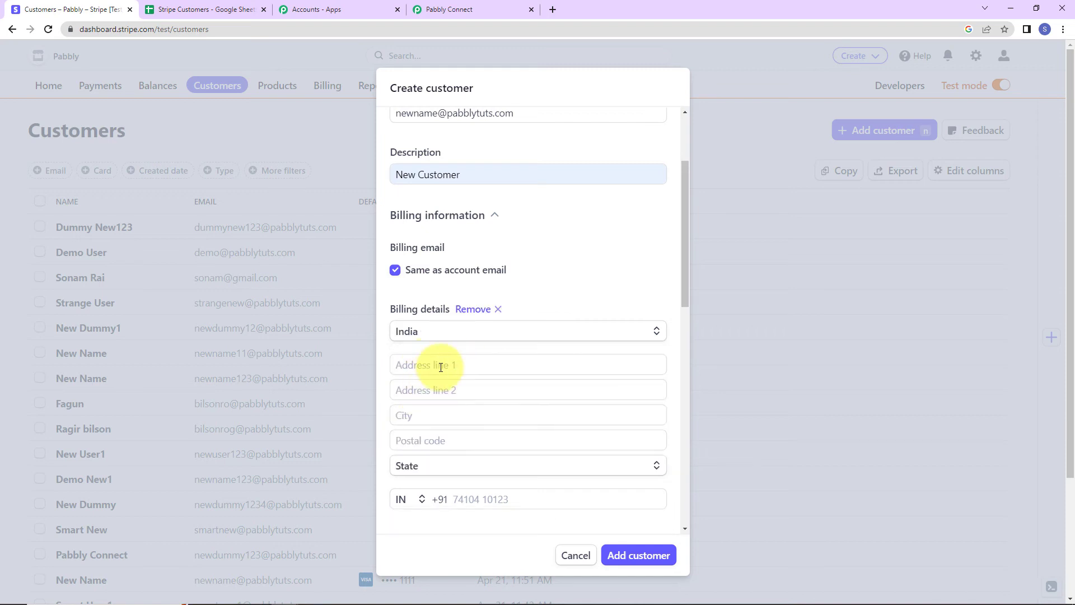
click(440, 366)
click(466, 398)
scroll(492, 398, down, 5)
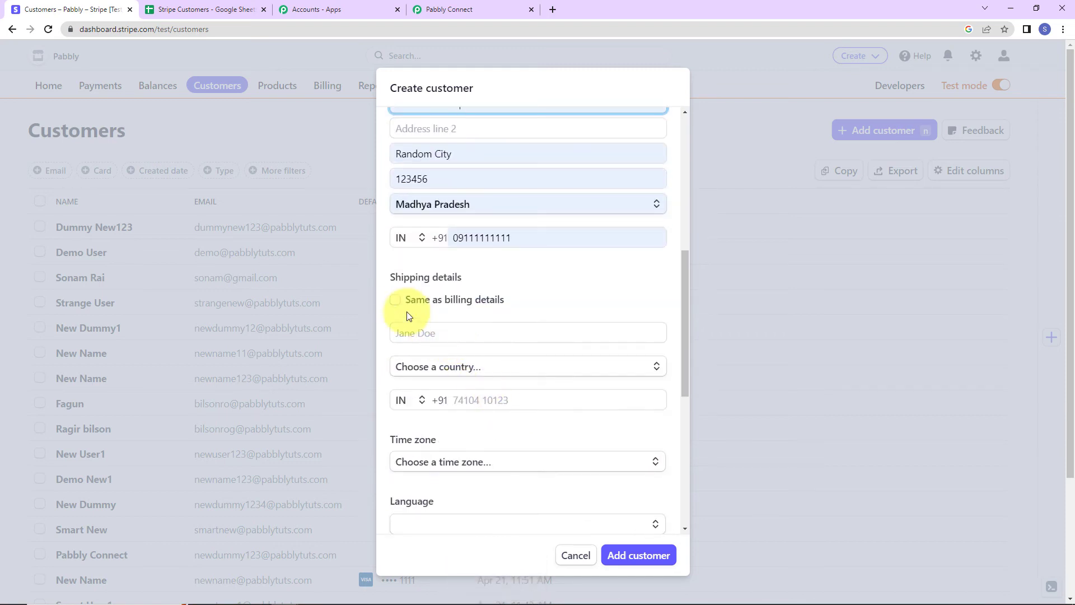
click(395, 300)
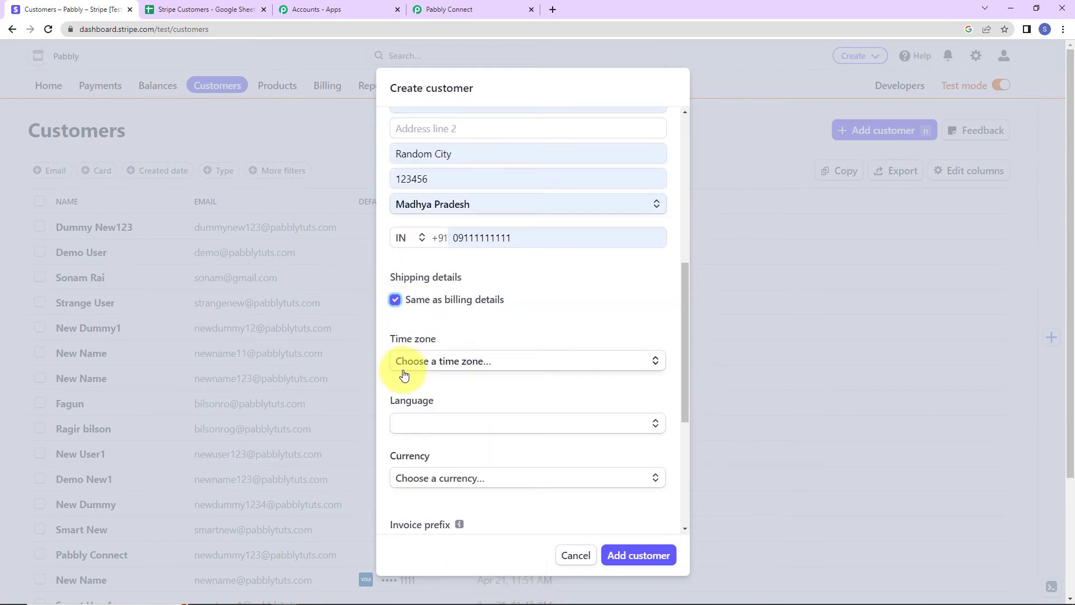
Set time zone Asia - Kolkata, English (United Kingdom), INR currency, create the customer, and confirm its sheet row.
click(440, 363)
text(kol)
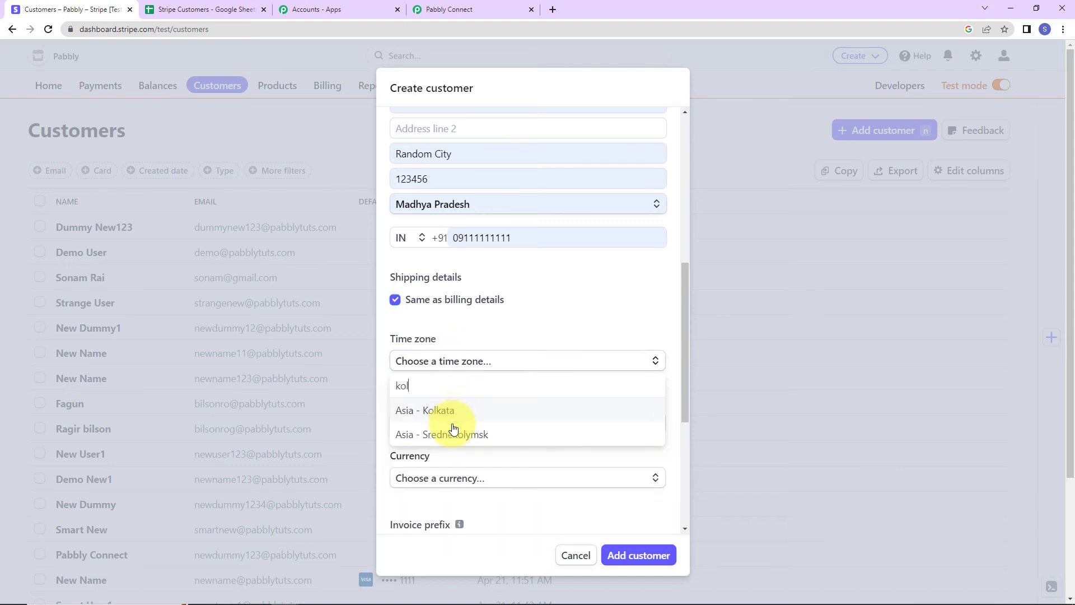
click(448, 411)
click(422, 424)
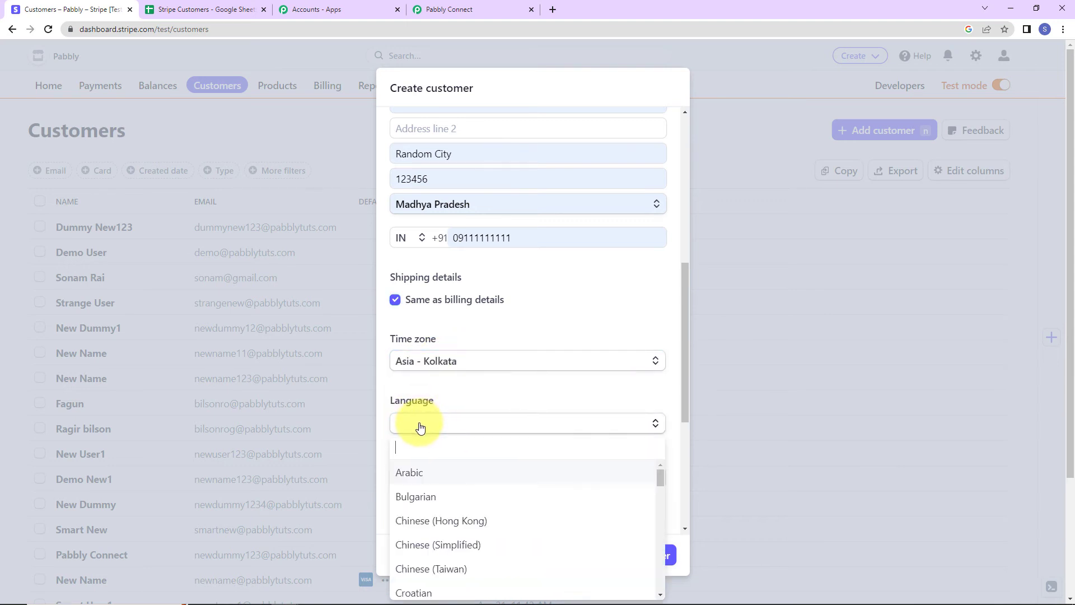
text(eng)
click(452, 475)
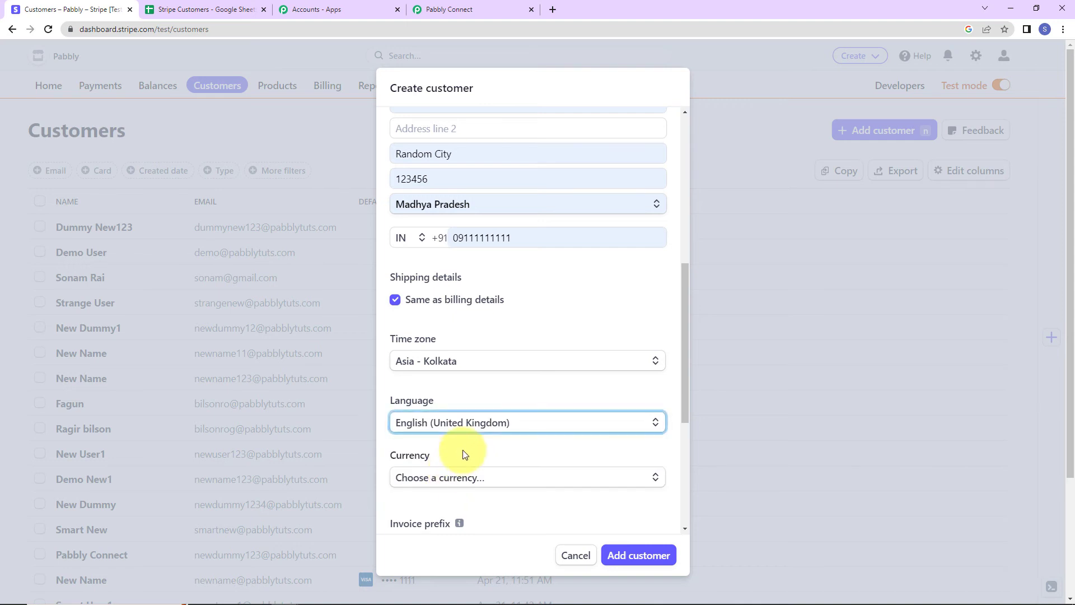
scroll(456, 431, down, 2)
click(479, 354)
text(inr)
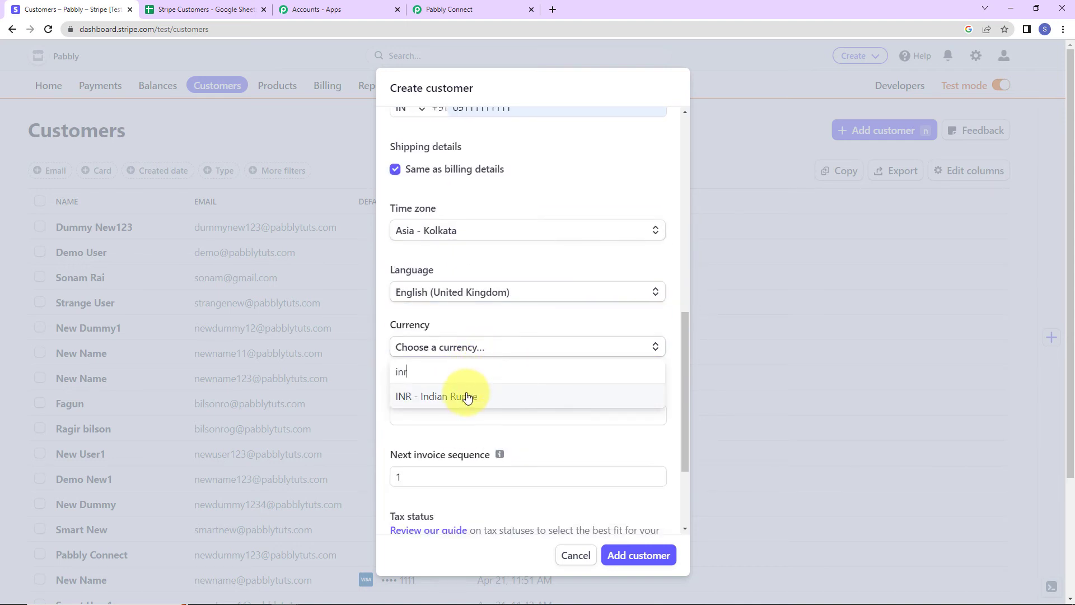
click(463, 395)
click(645, 555)
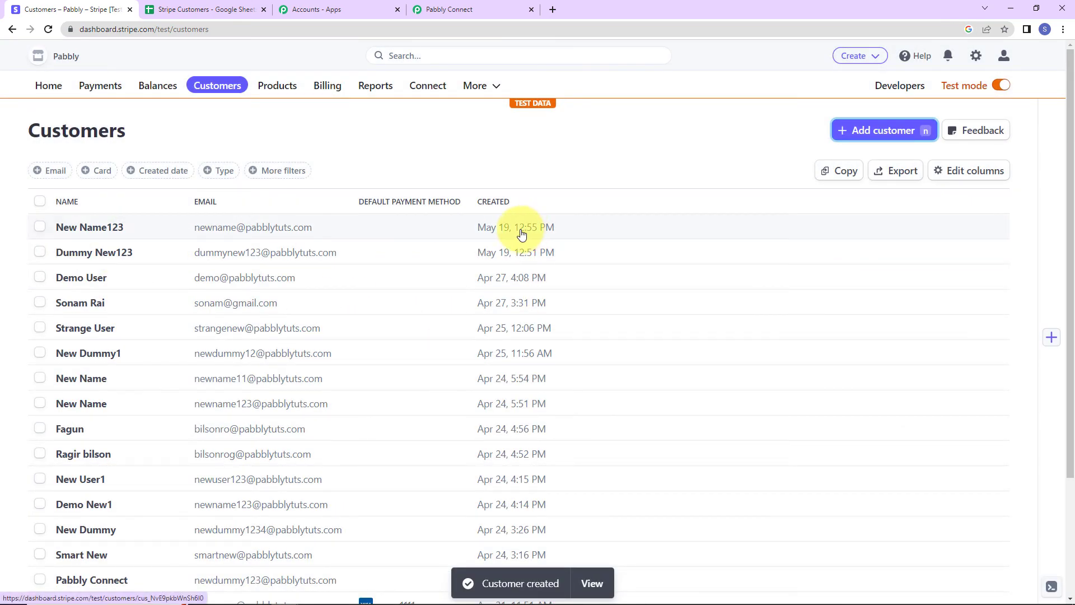
click(202, 12)
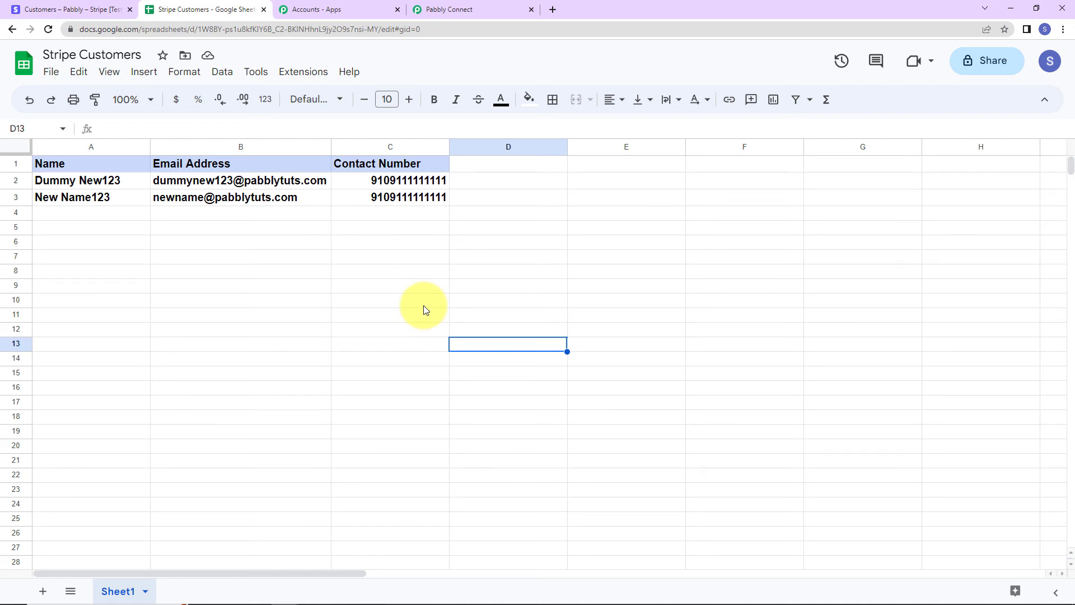
click(469, 10)
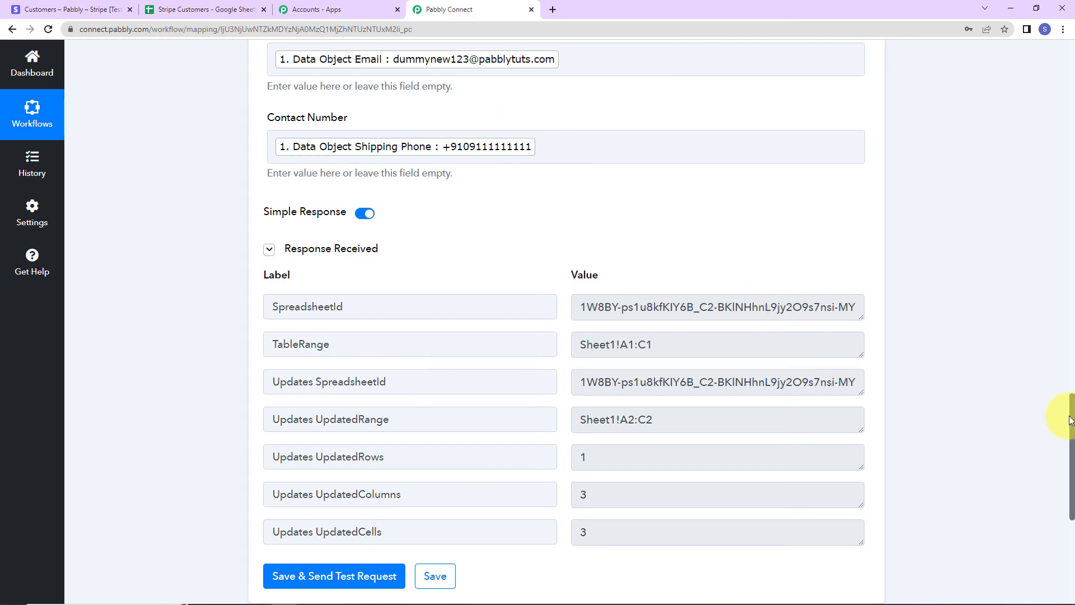
Scroll to the top and collapse the Stripe trigger and Google Sheets action cards.
drag(1069, 414, 1071, 11)
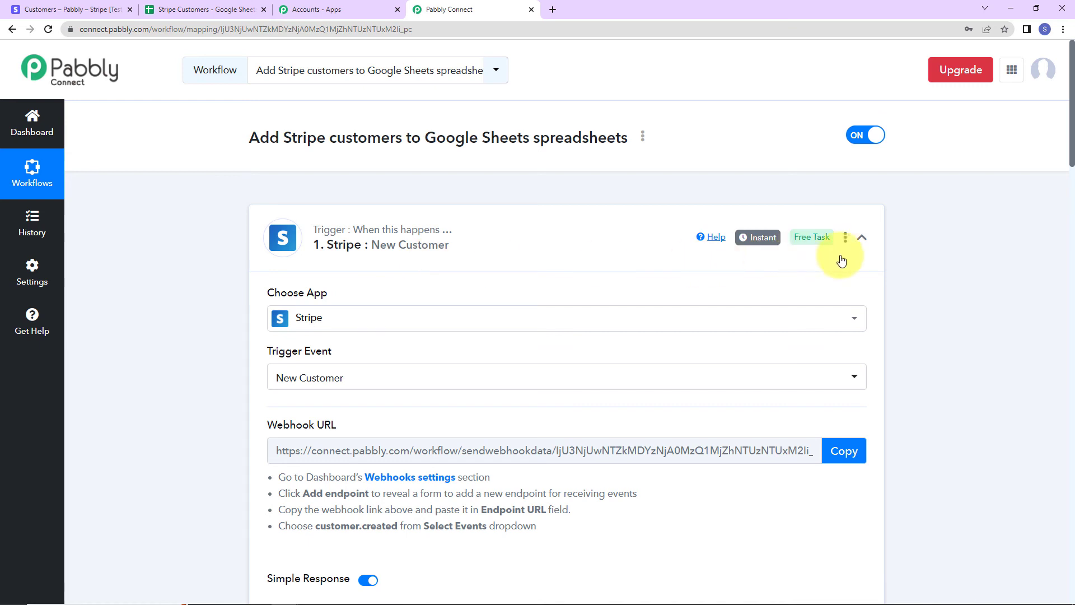
click(863, 239)
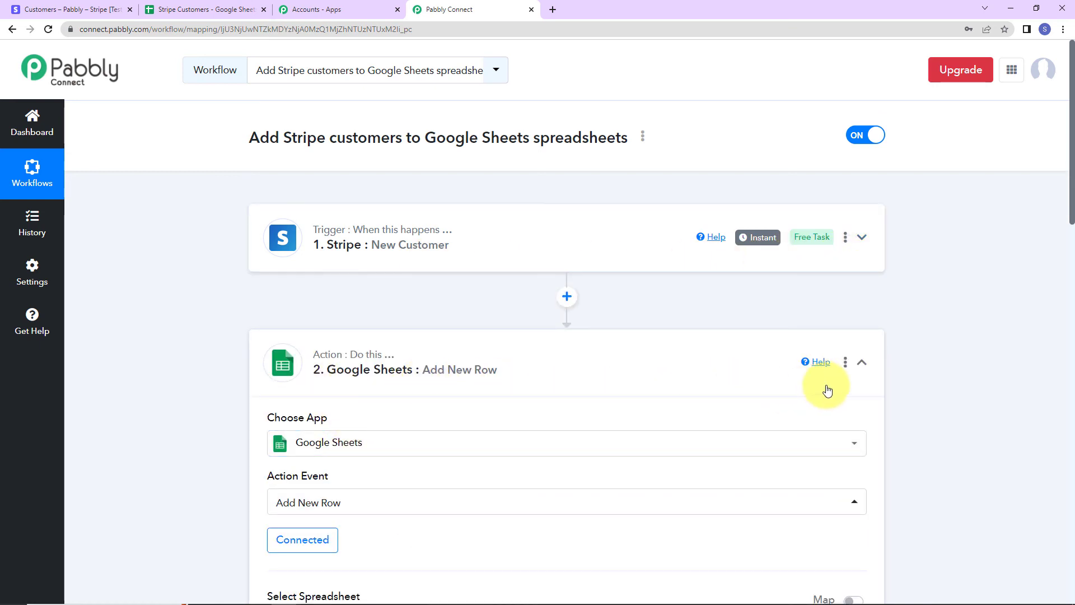
click(862, 367)
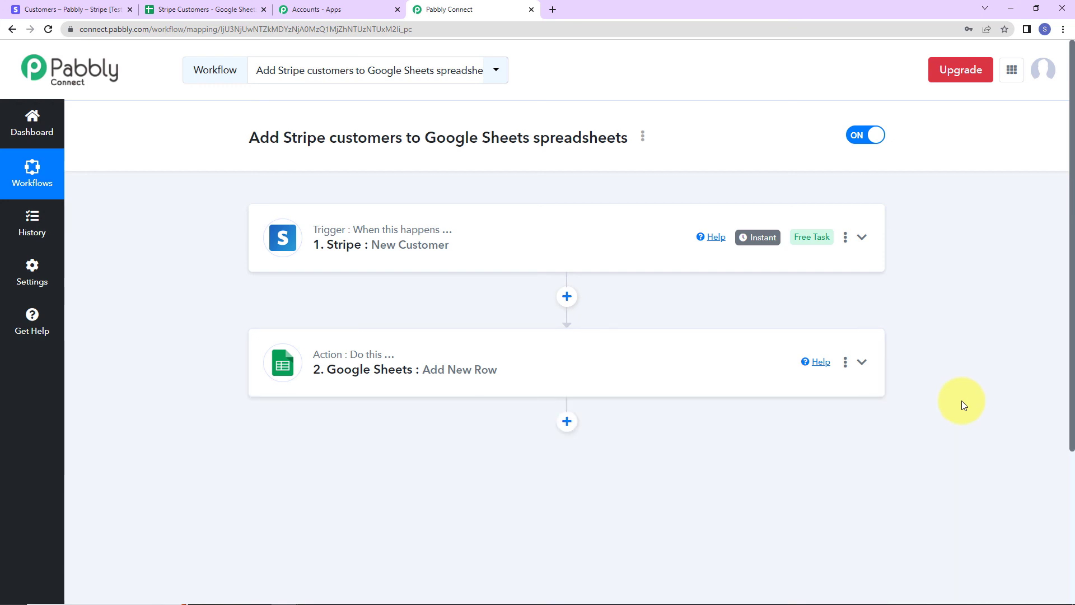